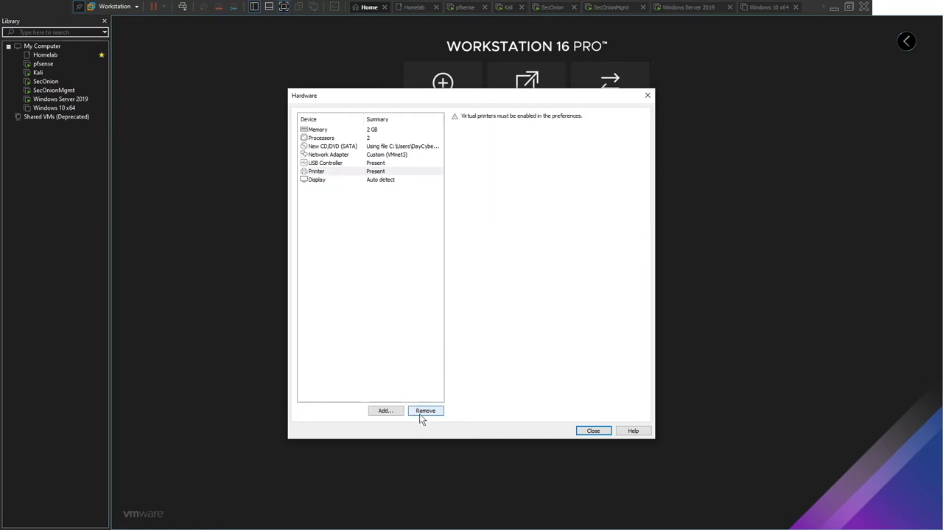
Remove the printer from the new VM's hardware and finish creating the virtual machine.
click(331, 171)
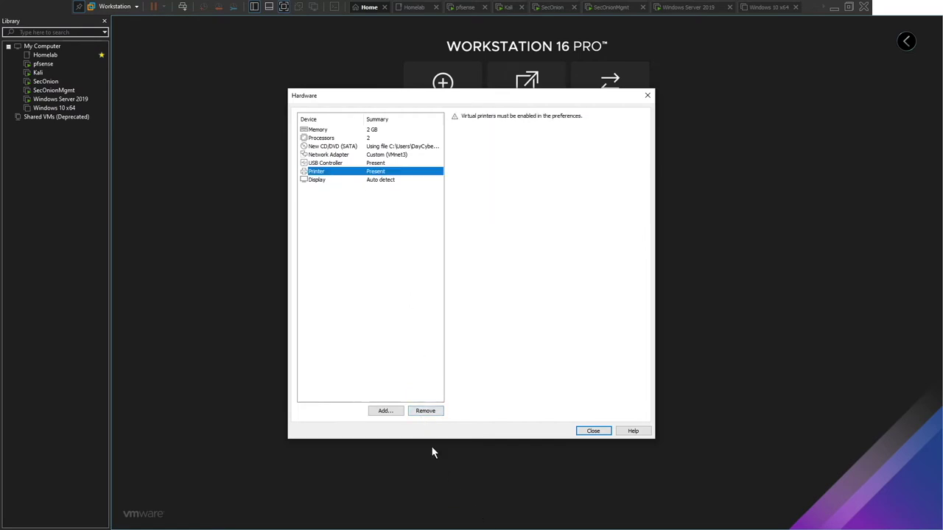
click(422, 411)
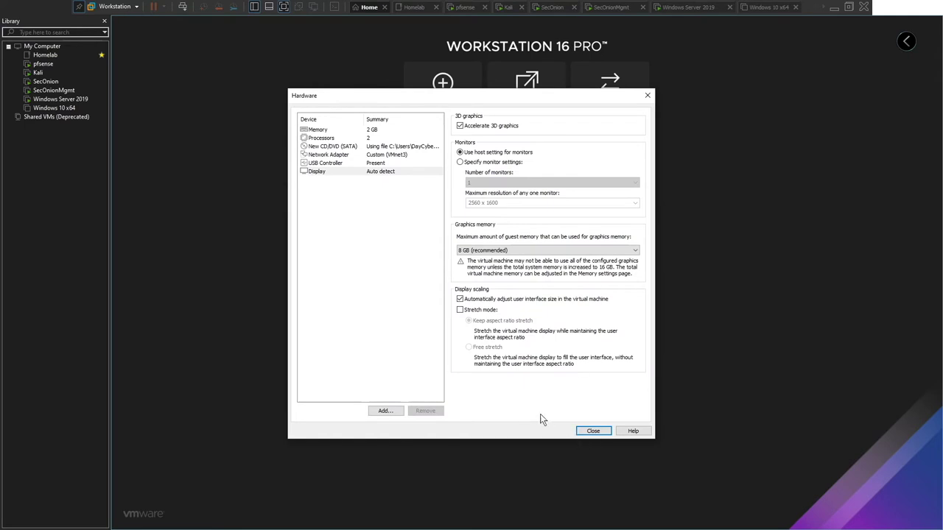
click(595, 432)
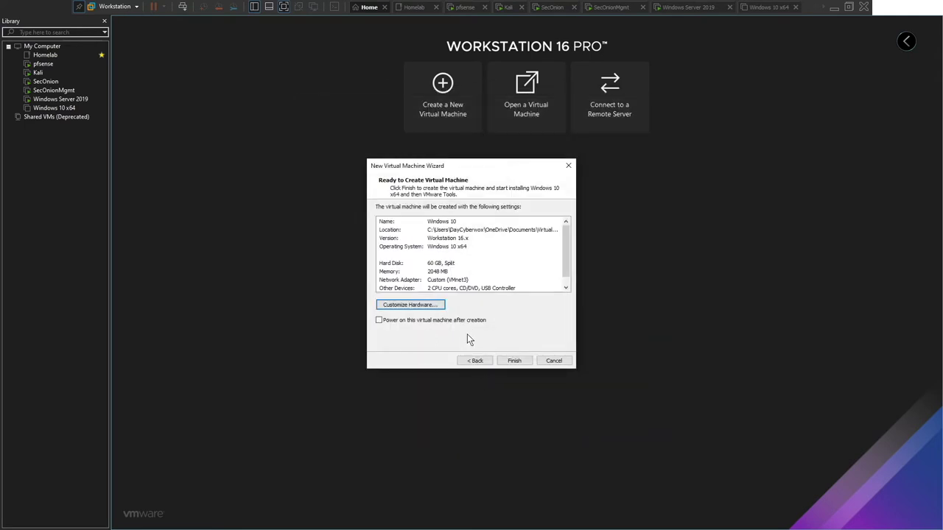
click(508, 362)
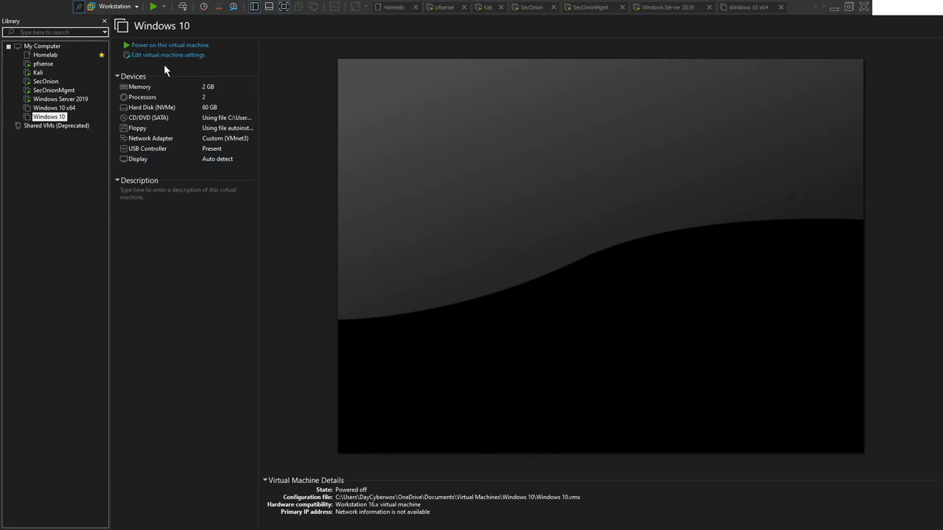
Remove the floppy drive in the VM settings, save, and power the VM on.
click(218, 56)
click(336, 168)
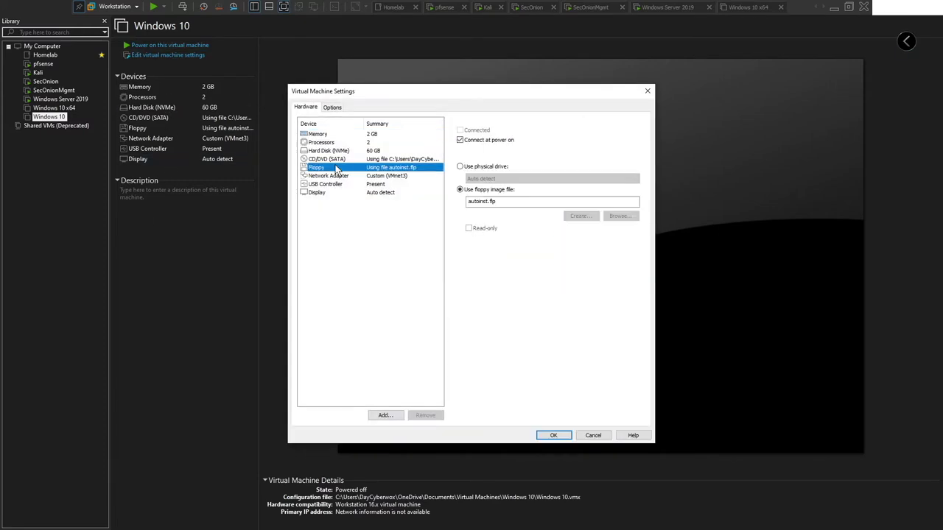
click(429, 417)
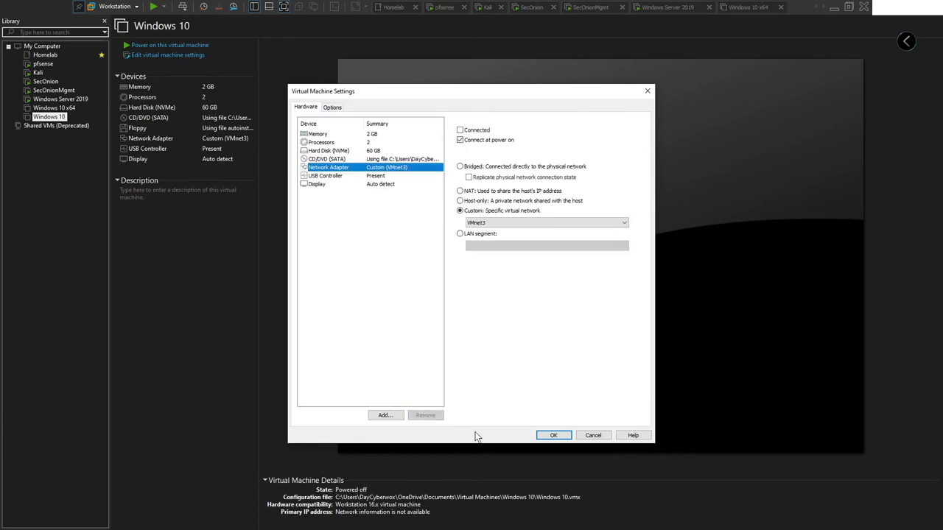
click(554, 434)
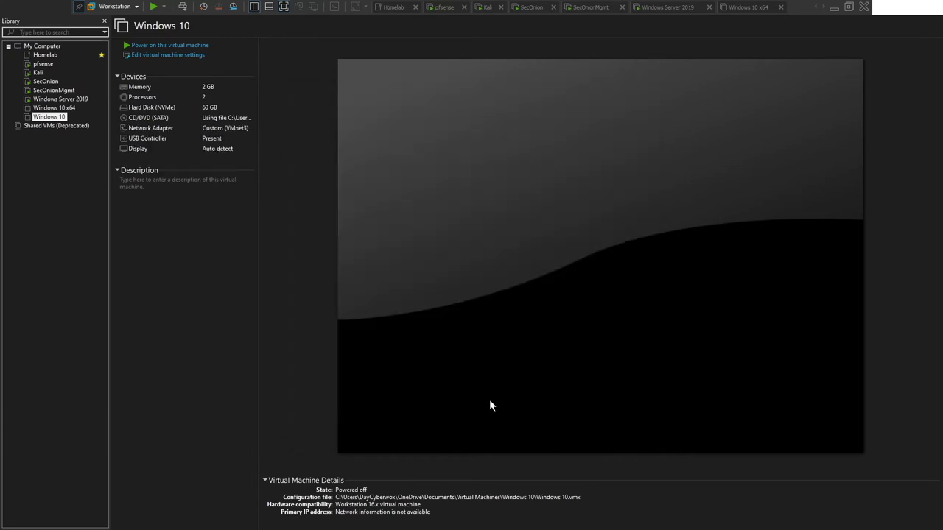
click(200, 47)
Dismiss the startup warning and boot the VM from the Windows installation disc.
click(541, 307)
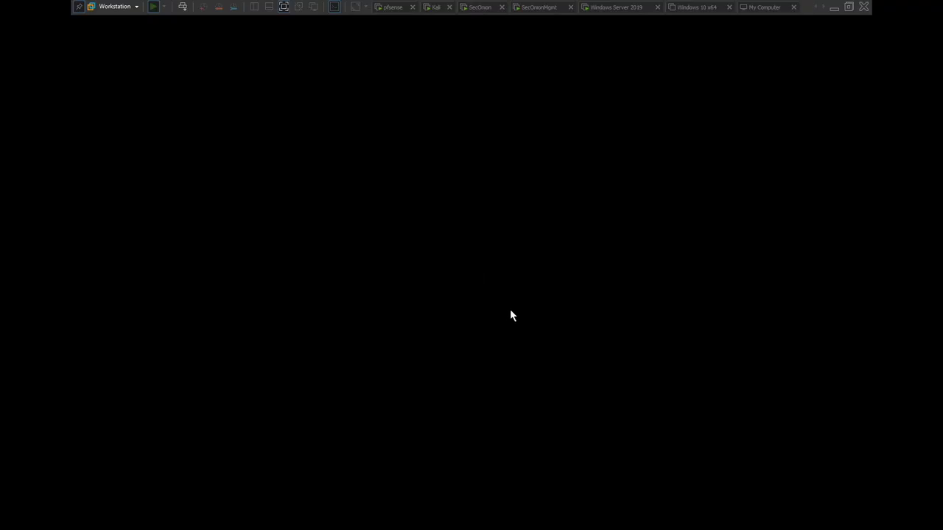
click(499, 310)
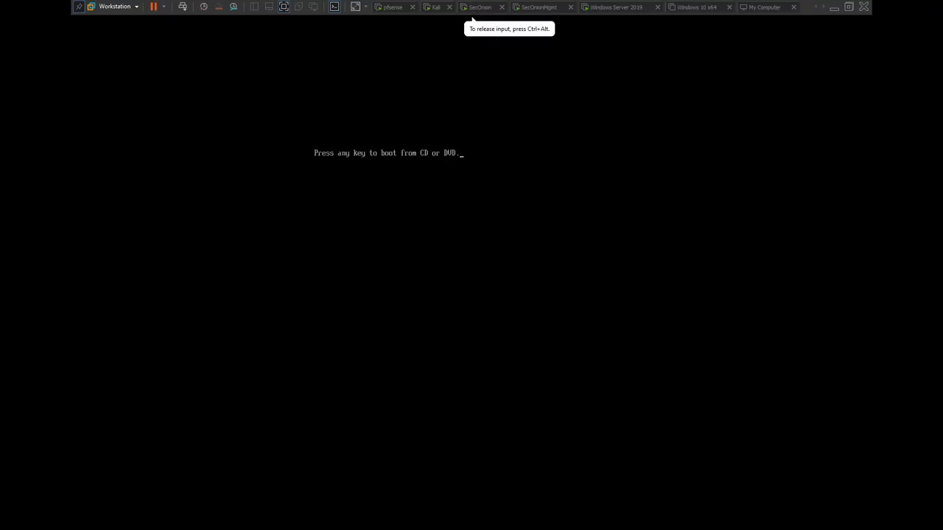
key(Return)
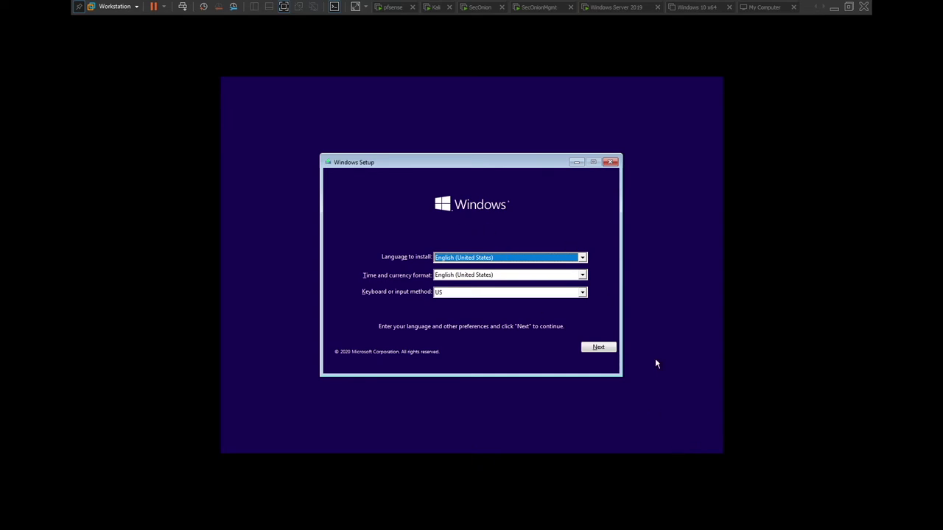
Accept the license and run a Custom: Install Windows only onto the 60 GB unallocated Drive 0.
click(593, 347)
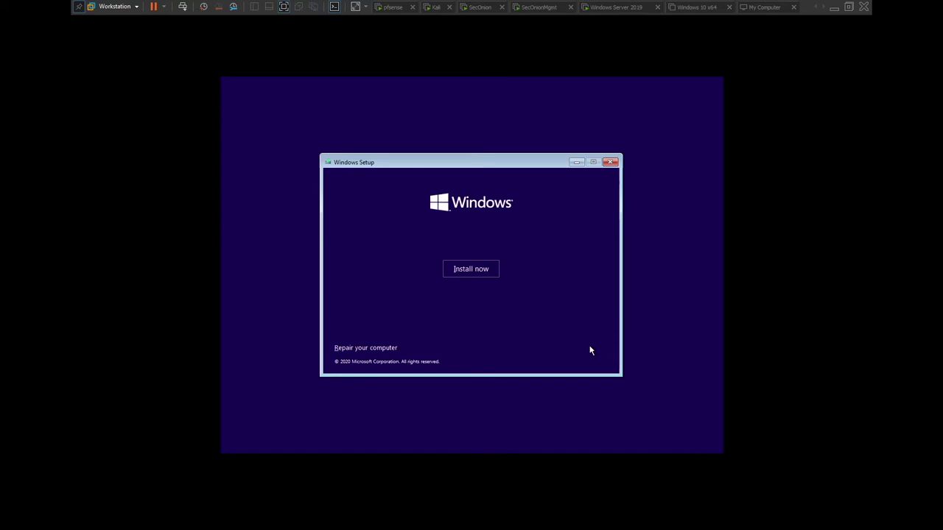
click(464, 269)
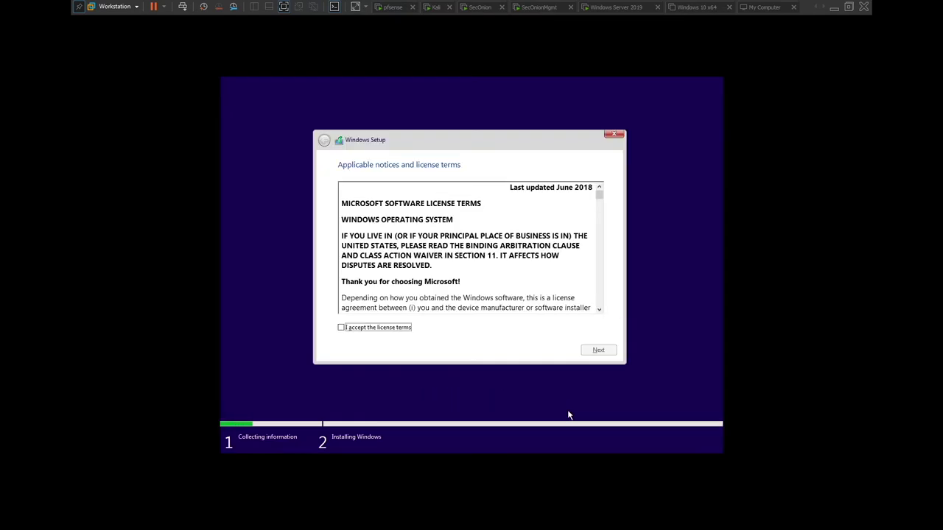
click(567, 414)
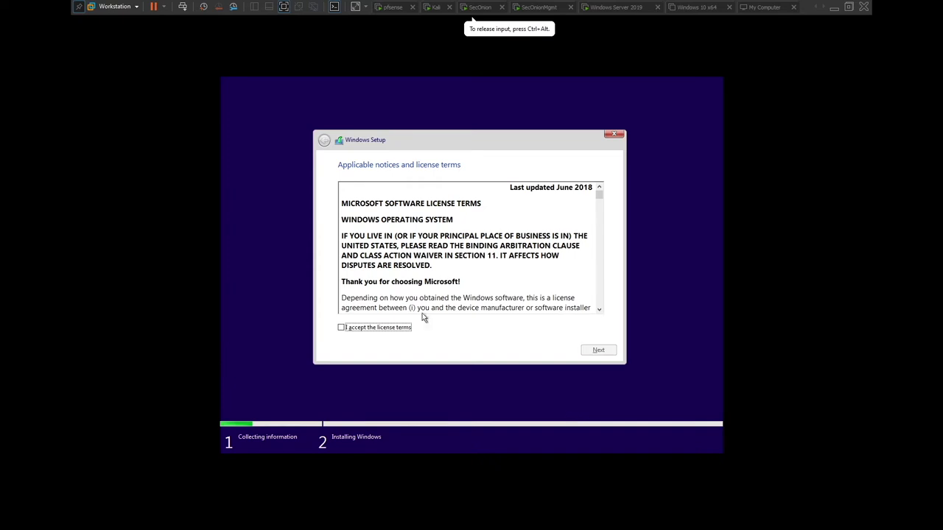
click(363, 331)
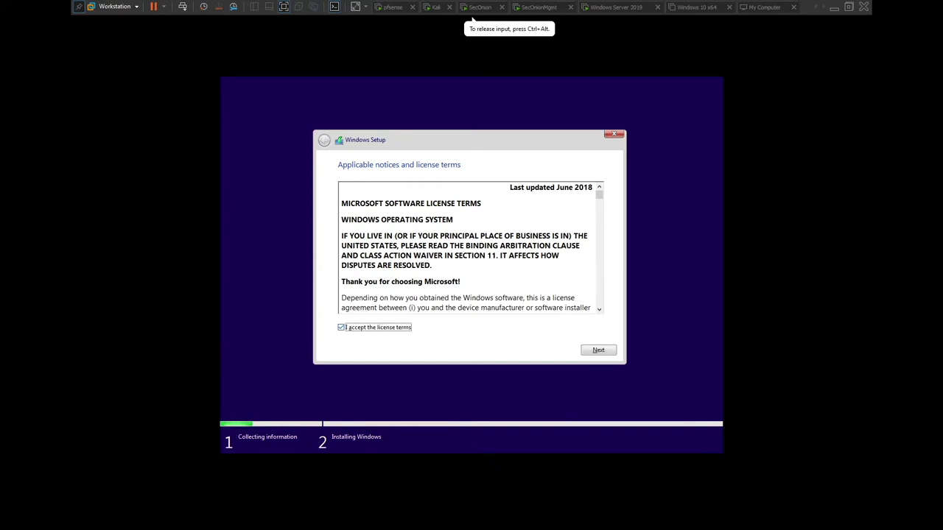
click(586, 351)
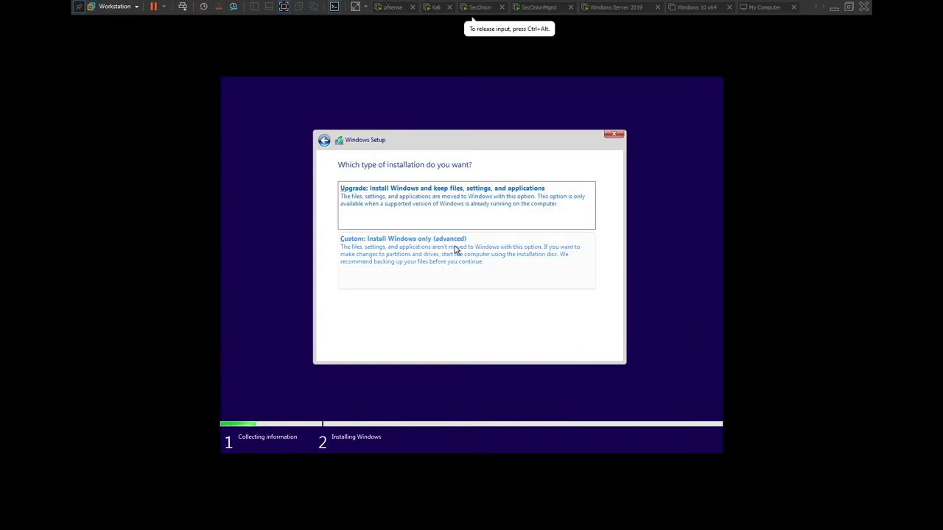
click(387, 264)
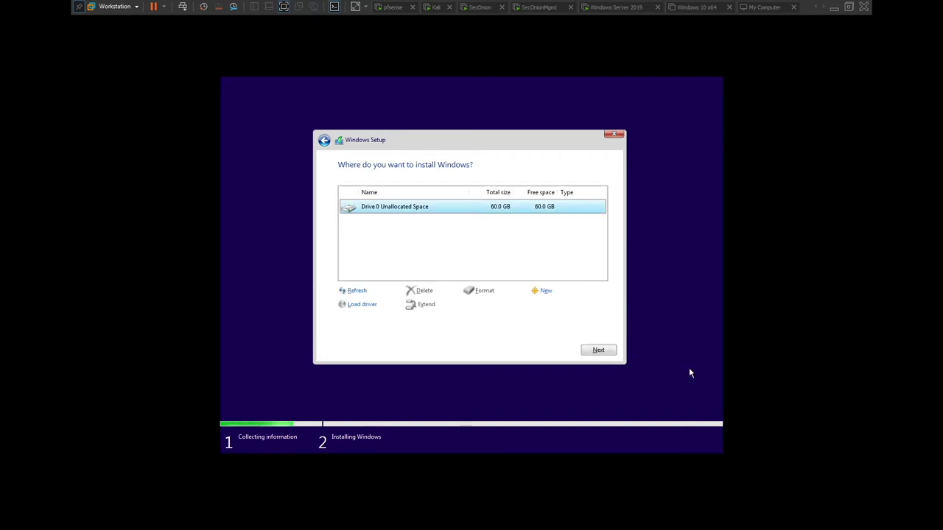
click(610, 351)
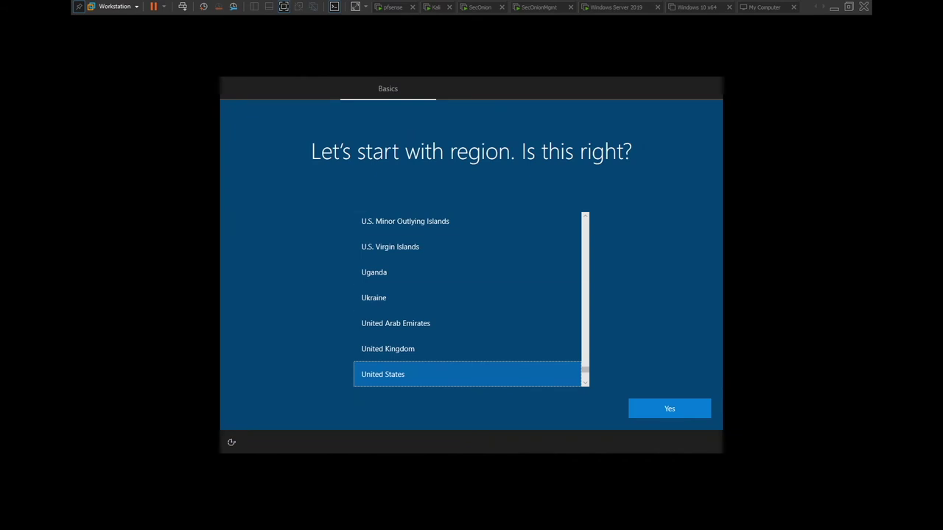
Choose United States region and US keyboard, skip a second layout, and pick a local account.
click(690, 414)
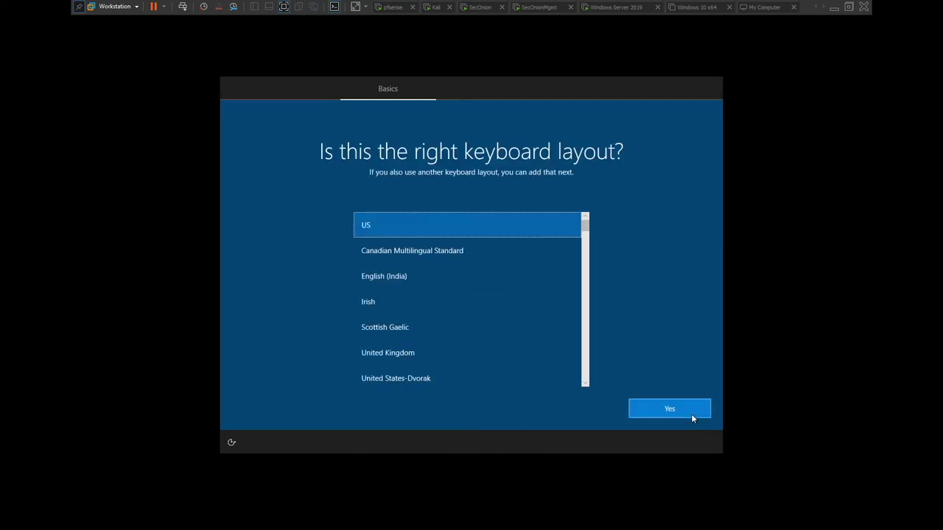
click(676, 402)
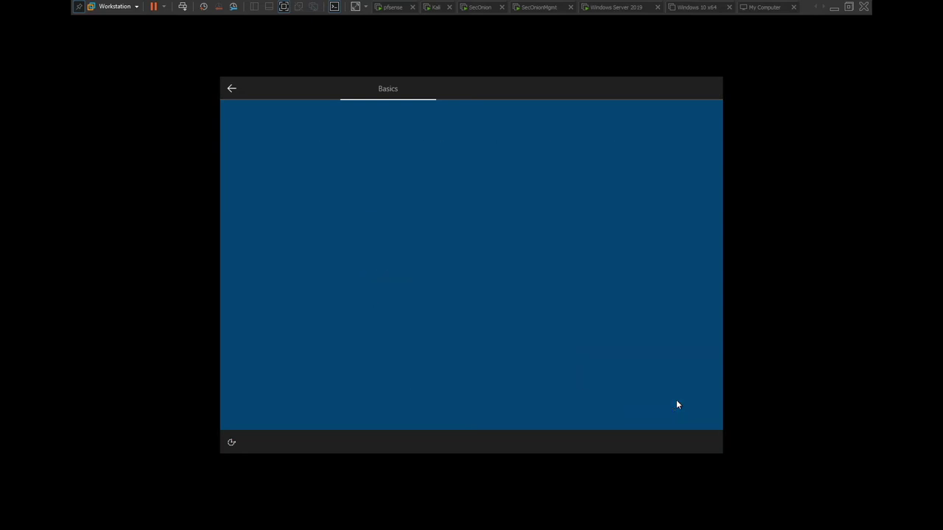
click(648, 408)
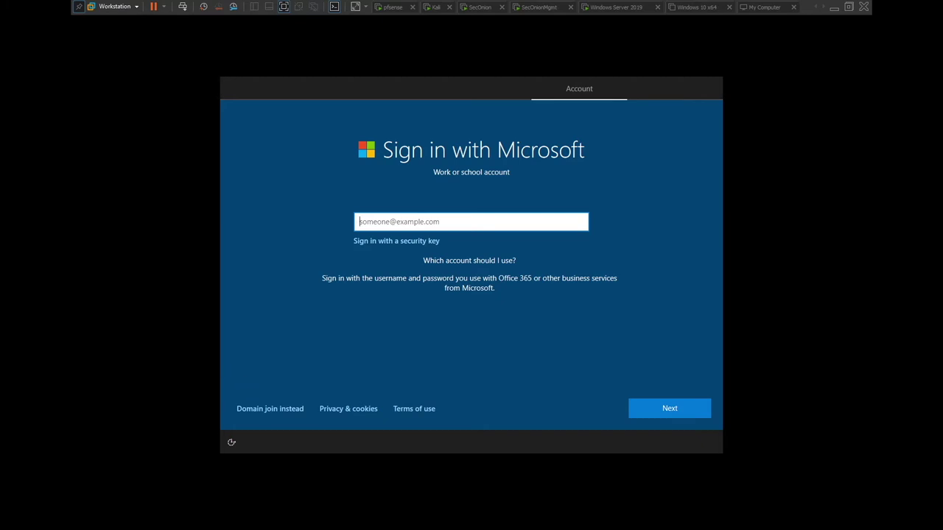
click(266, 413)
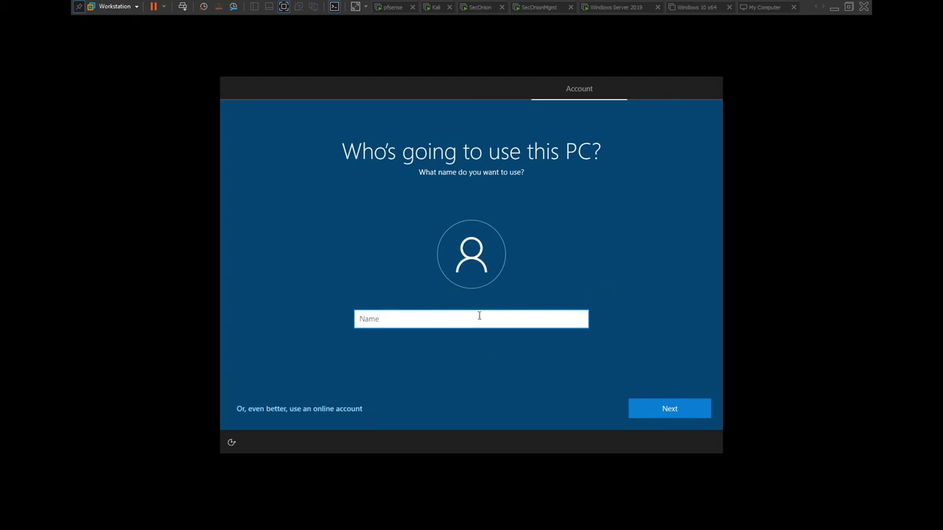
Enter the user's full name with a '2' suffix as the local account name.
key(Return)
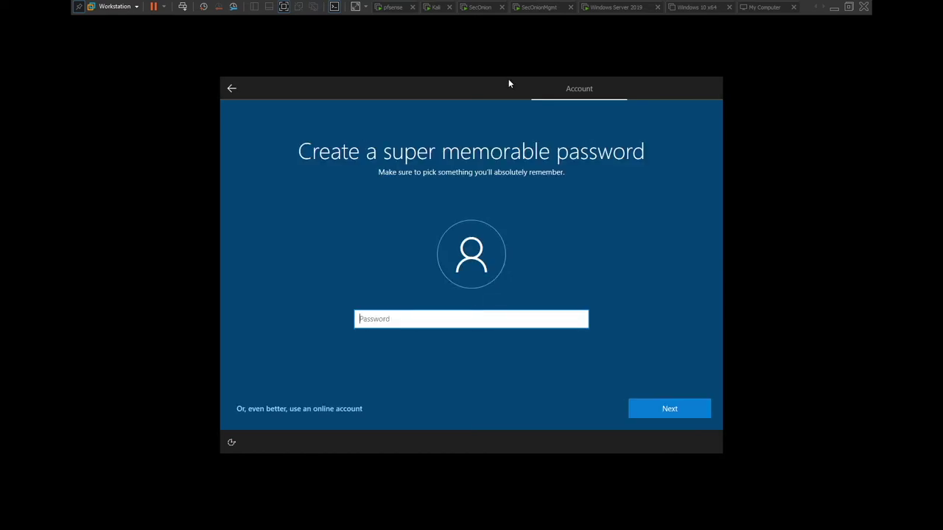
click(230, 88)
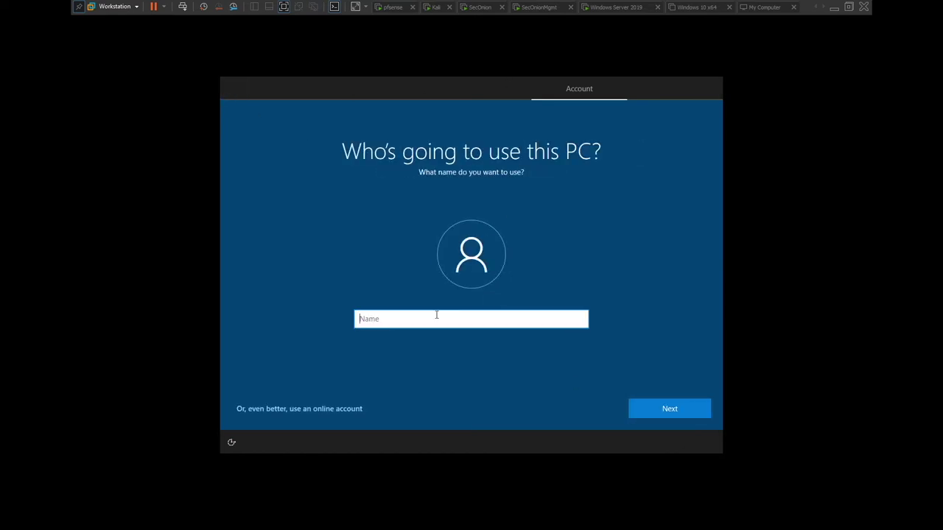
click(672, 409)
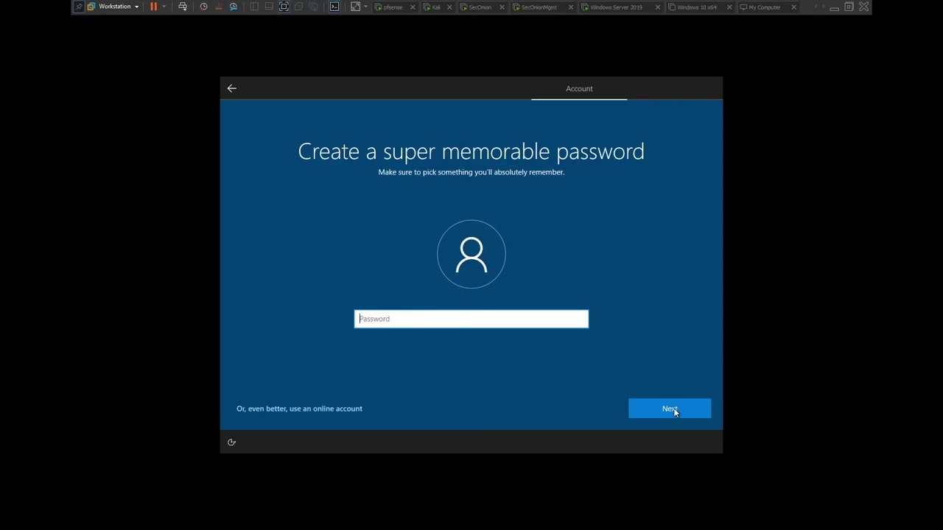
Set the account password and retype it in the confirmation field.
text(Password1)
click(671, 409)
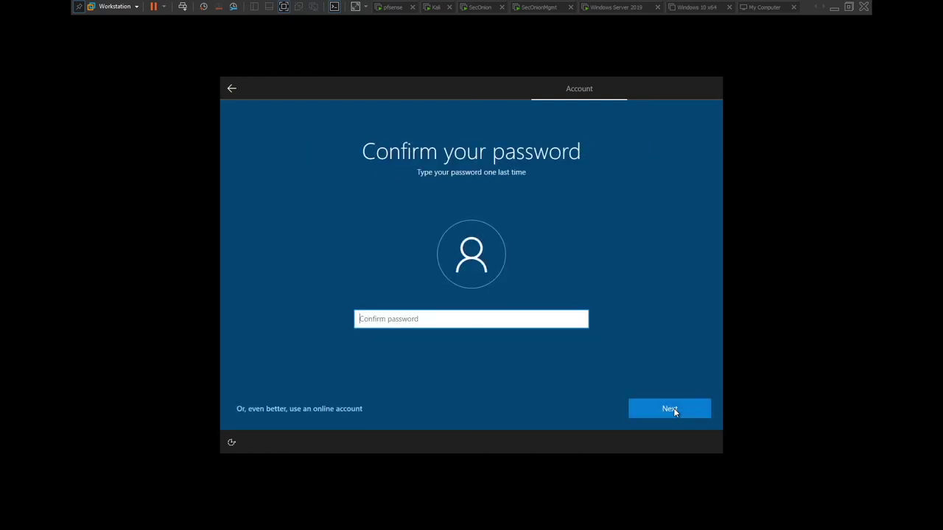
text(Passwor)
key(ctrl+a)
text(Password12)
click(670, 409)
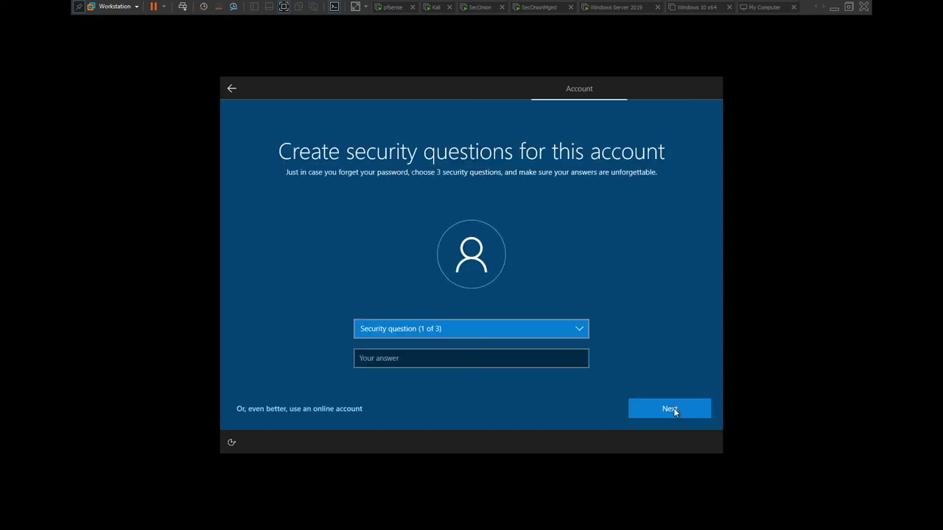
Answer the first pet's name and birth city security questions.
click(508, 327)
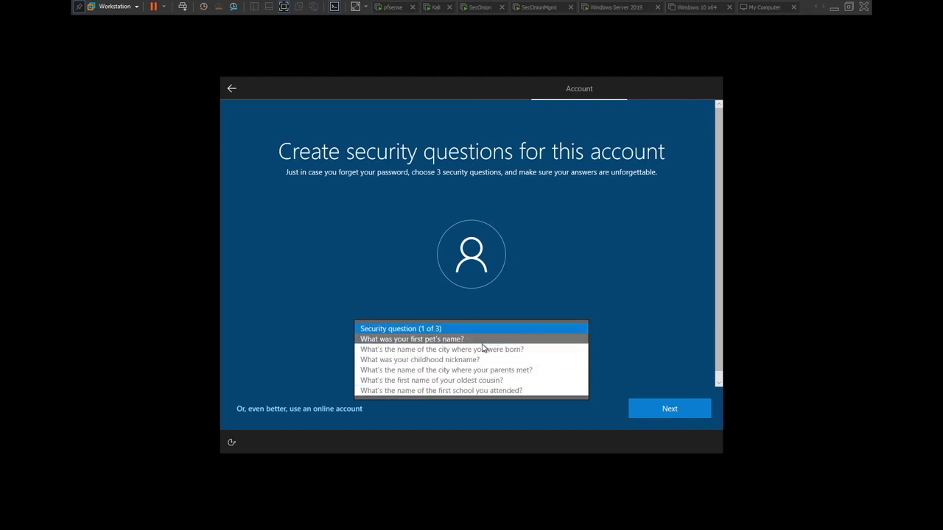
click(482, 340)
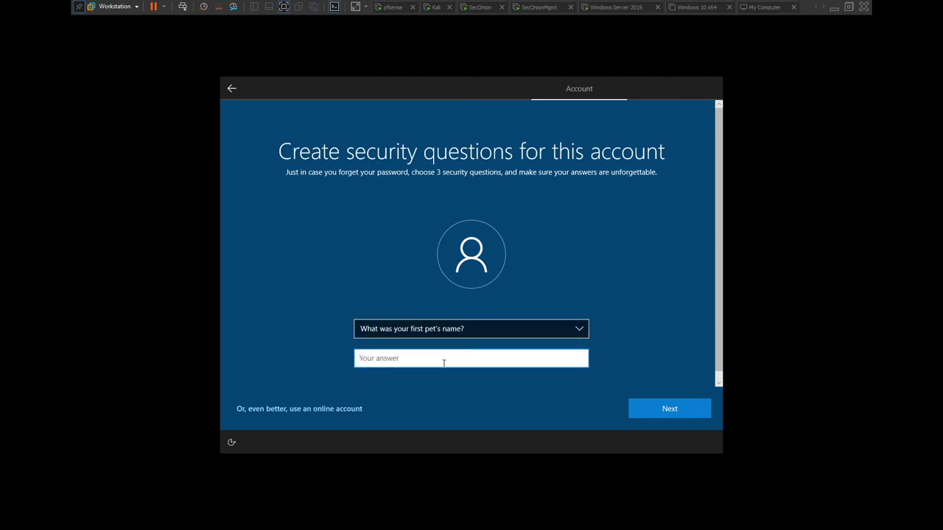
text(me)
key(ctrl+a)
click(638, 406)
click(382, 326)
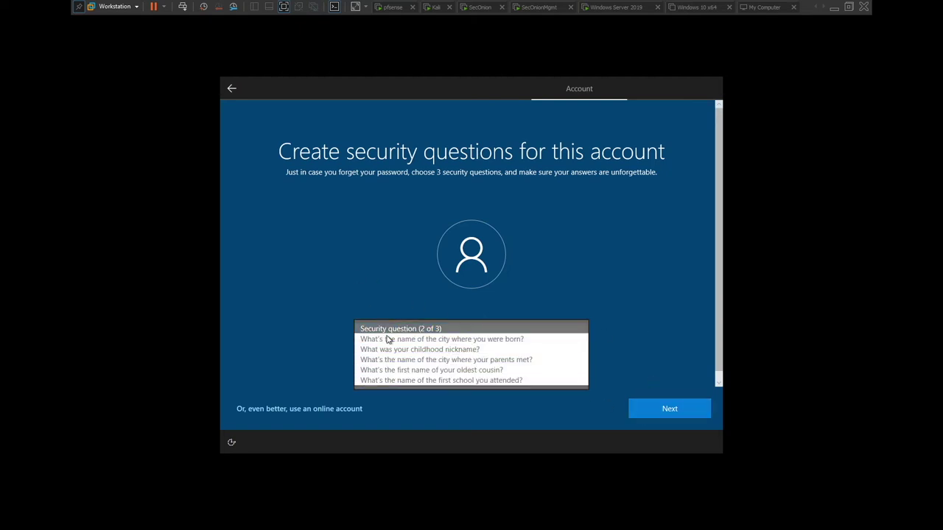
click(376, 336)
click(428, 363)
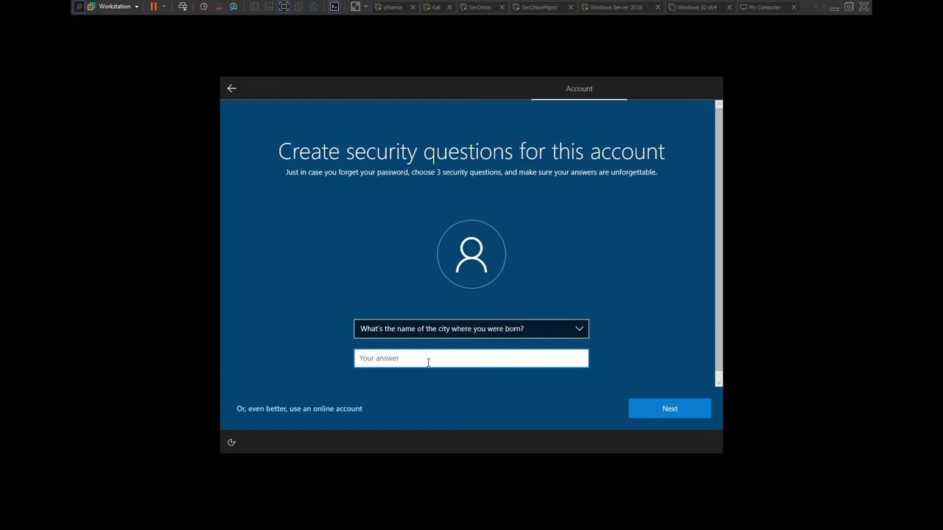
text(me)
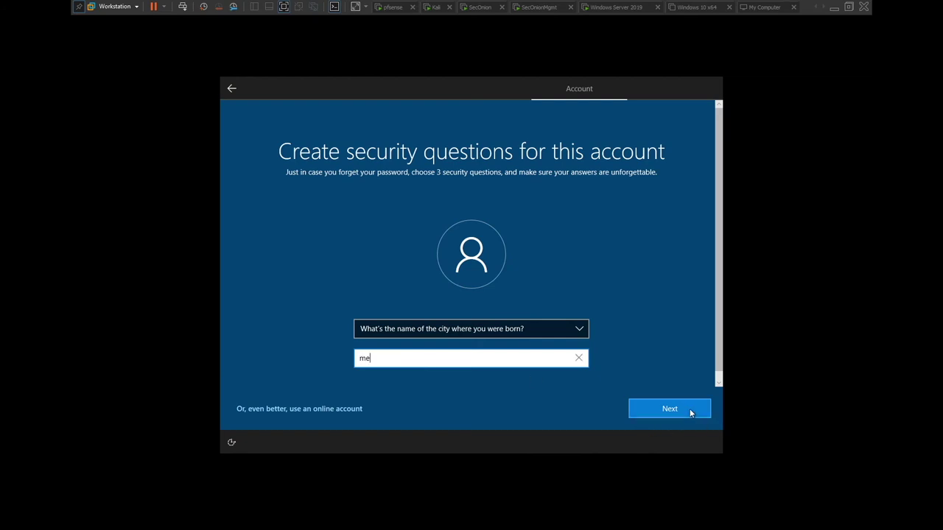
click(690, 413)
Answer the childhood nickname question, then switch Location off on the privacy page.
click(420, 328)
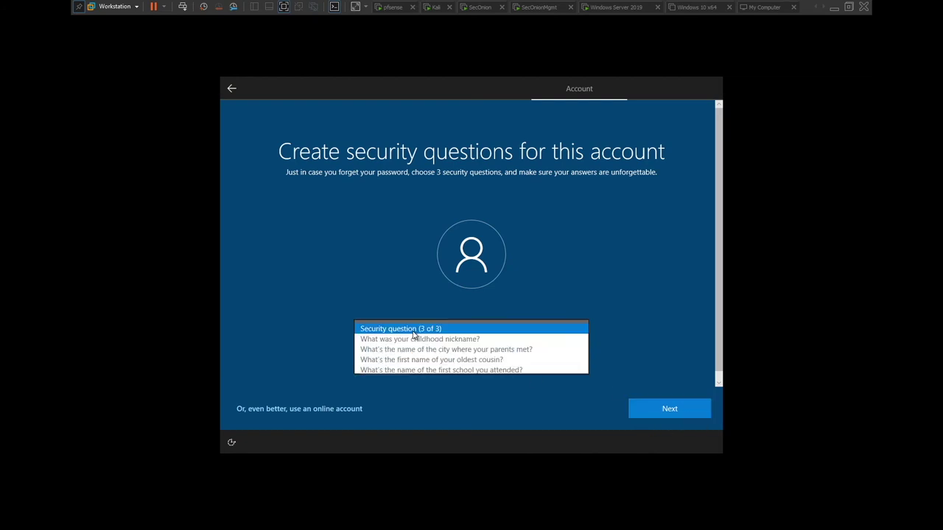
click(413, 338)
click(413, 360)
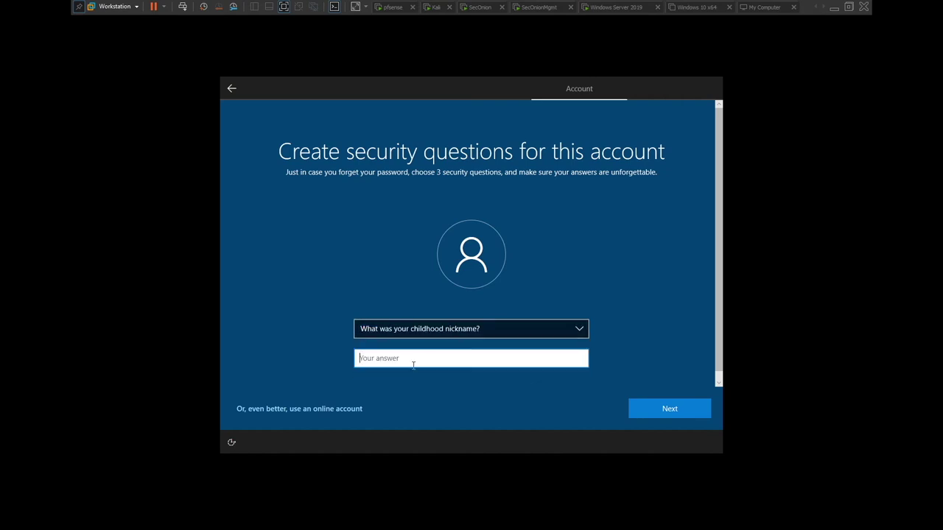
text(me)
click(676, 405)
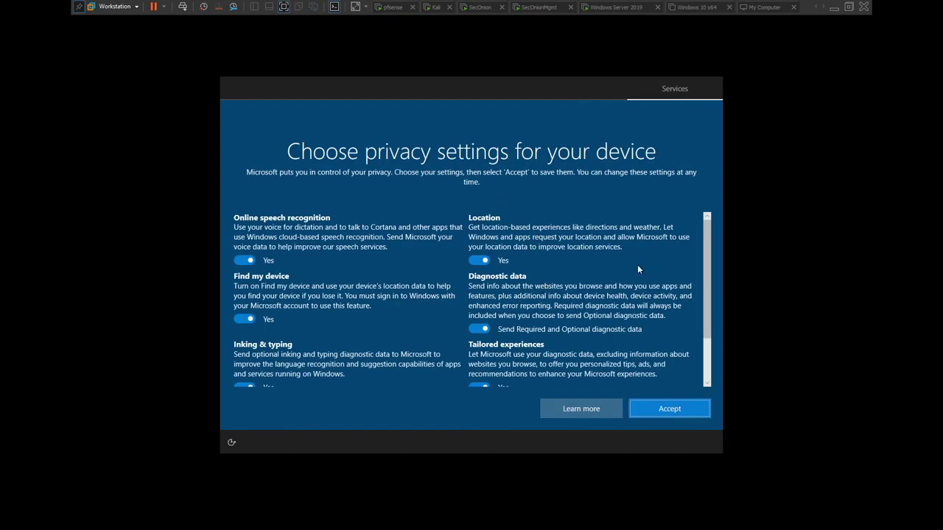
click(495, 260)
Turn off speech, Find my device, tailored experiences, inking and advertising ID, keep required diagnostics, decline Cortana.
click(266, 260)
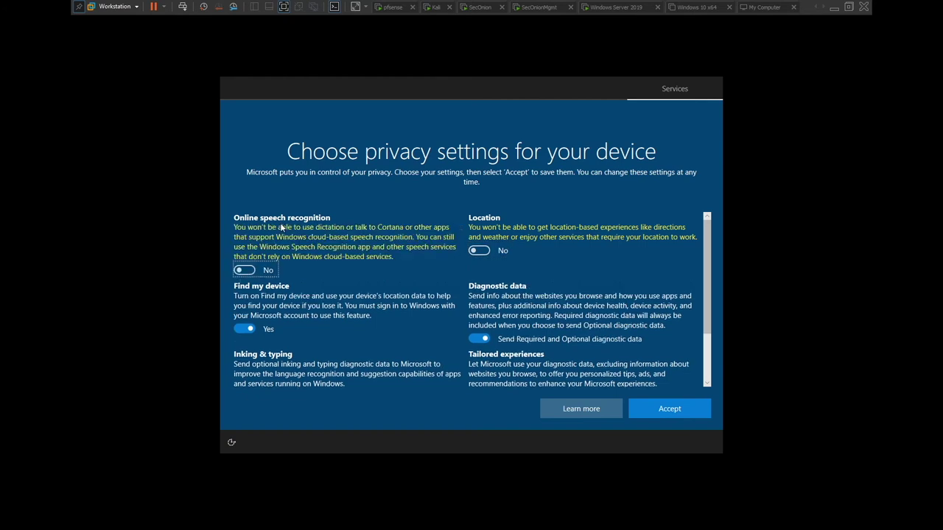
click(286, 330)
click(519, 331)
scroll(519, 331, down, 1)
click(517, 322)
click(335, 295)
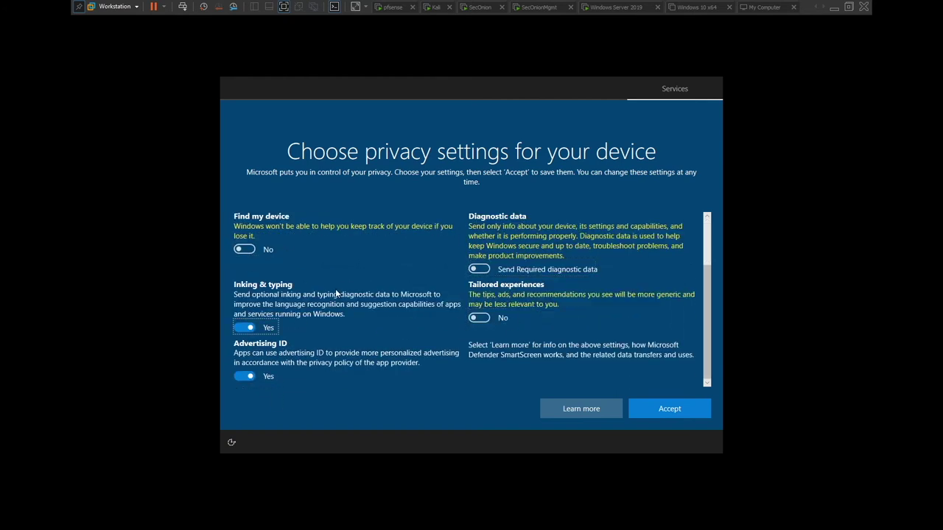
key(Tab)
key(space)
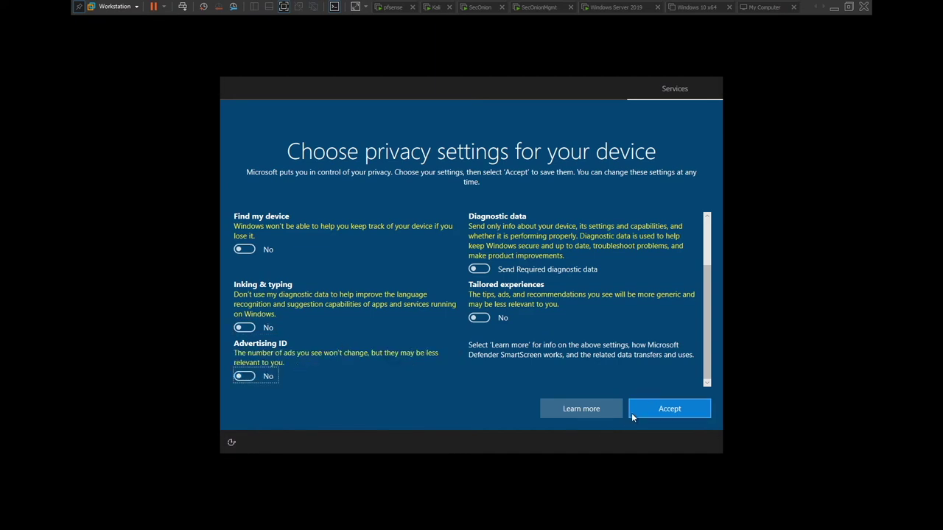
click(651, 406)
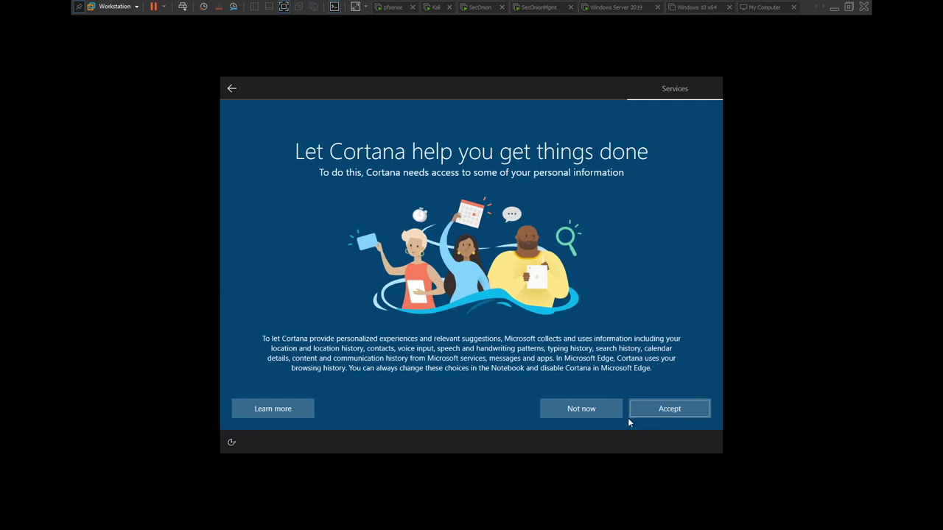
click(574, 410)
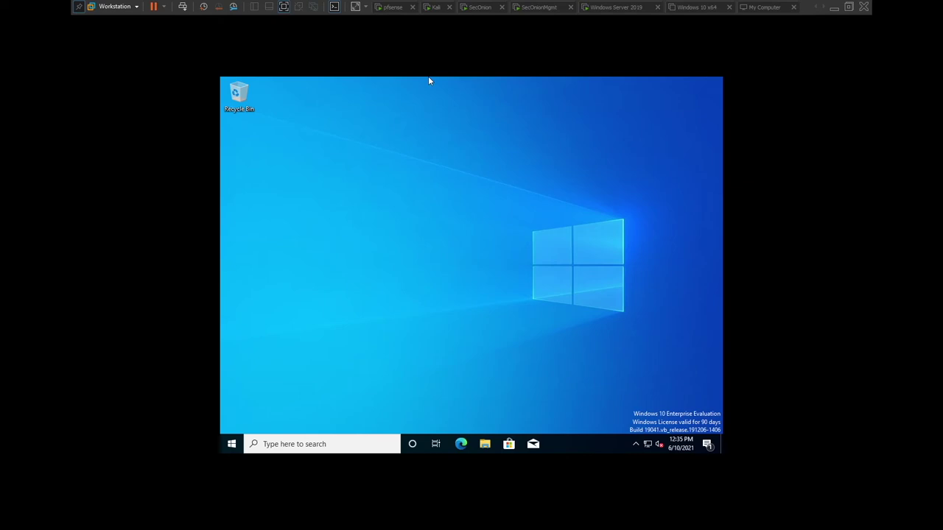
Release keyboard and mouse from the VM with Ctrl+Alt once the desktop loads.
key(ctrl+alt)
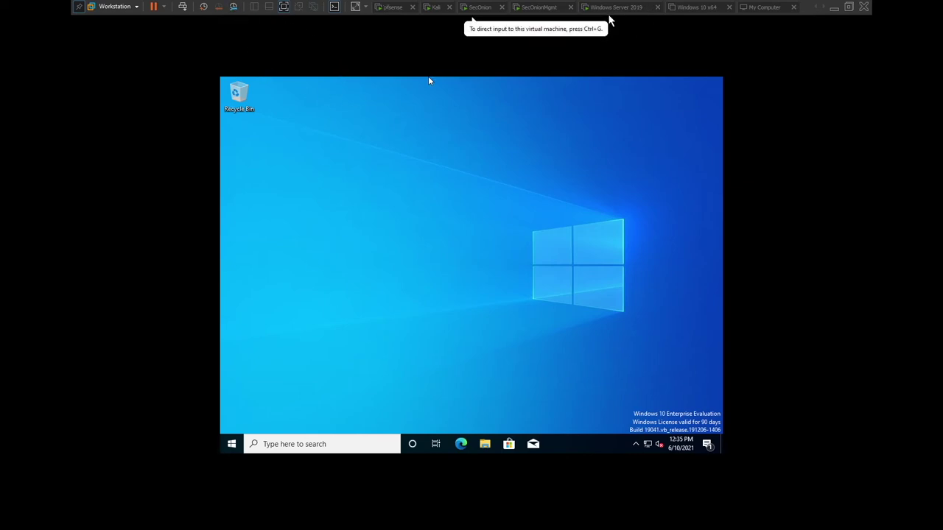
Choose Install VMware Tools from the VM tab's menu to mount the Tools disc.
click(824, 9)
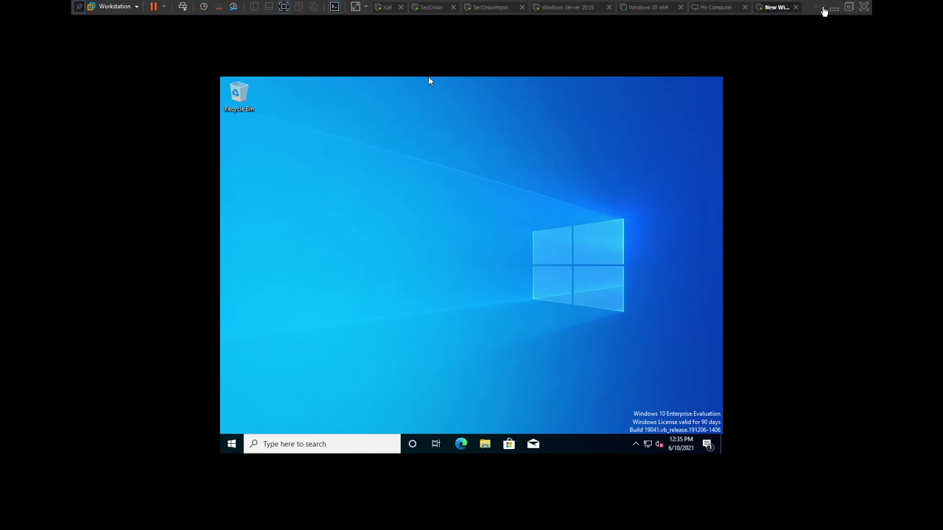
right_click(779, 12)
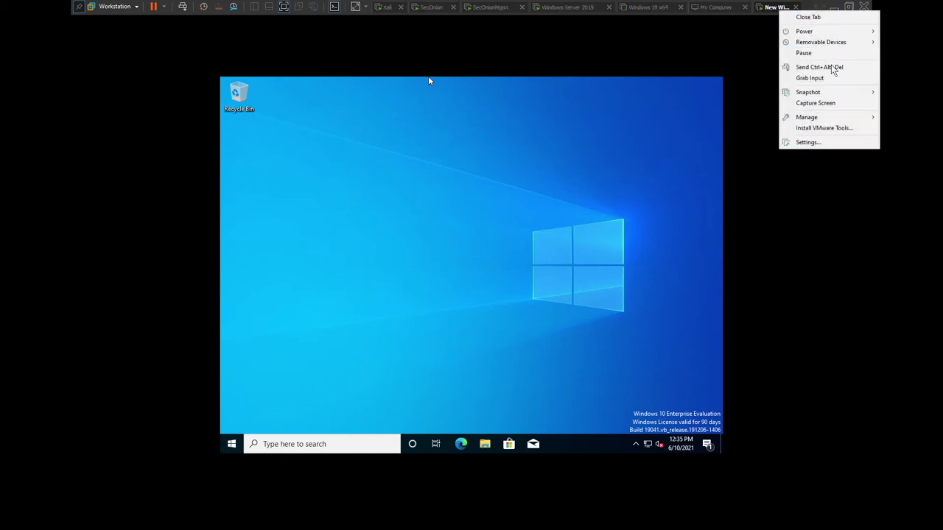
click(816, 128)
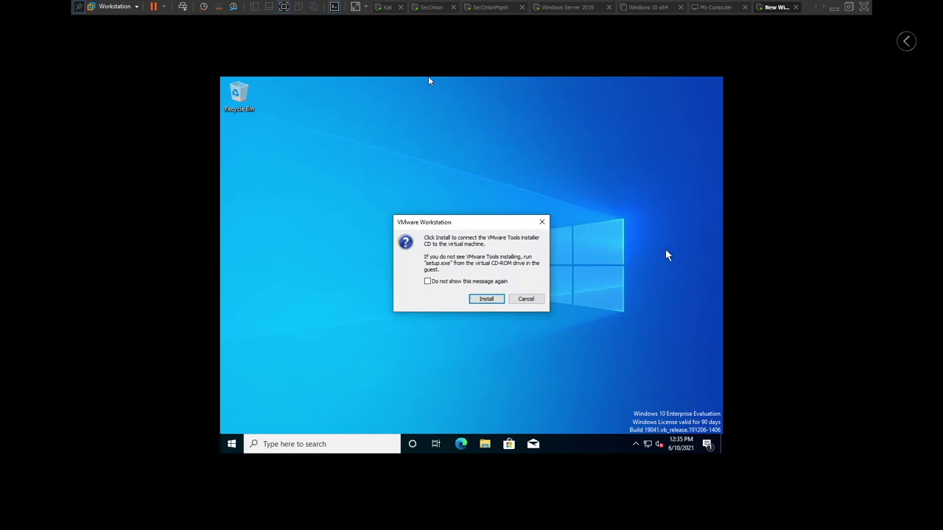
click(495, 299)
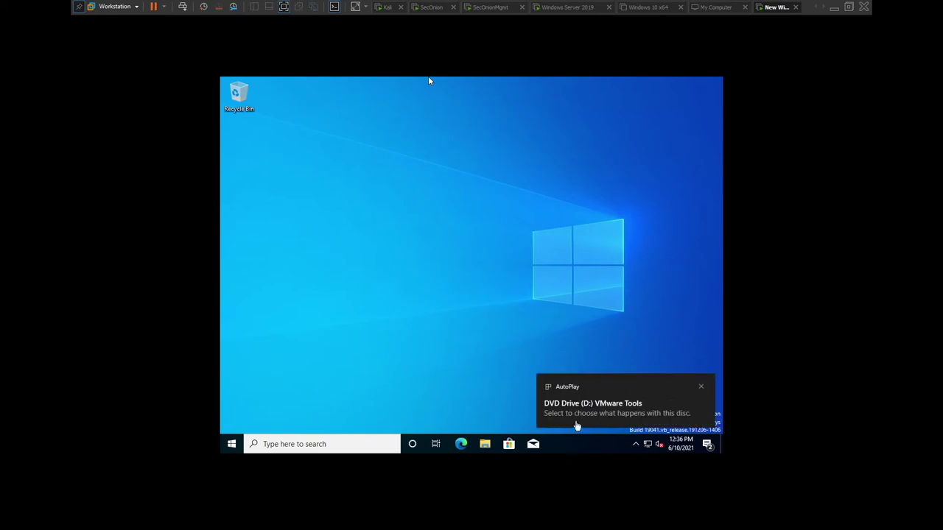
Run setup64.exe from the AutoPlay prompt and approve the User Account Control request.
click(578, 425)
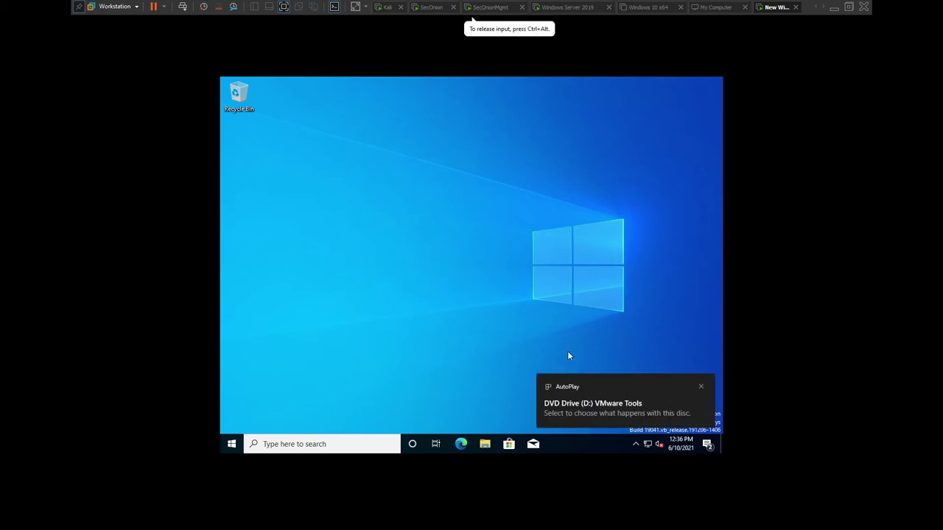
click(563, 404)
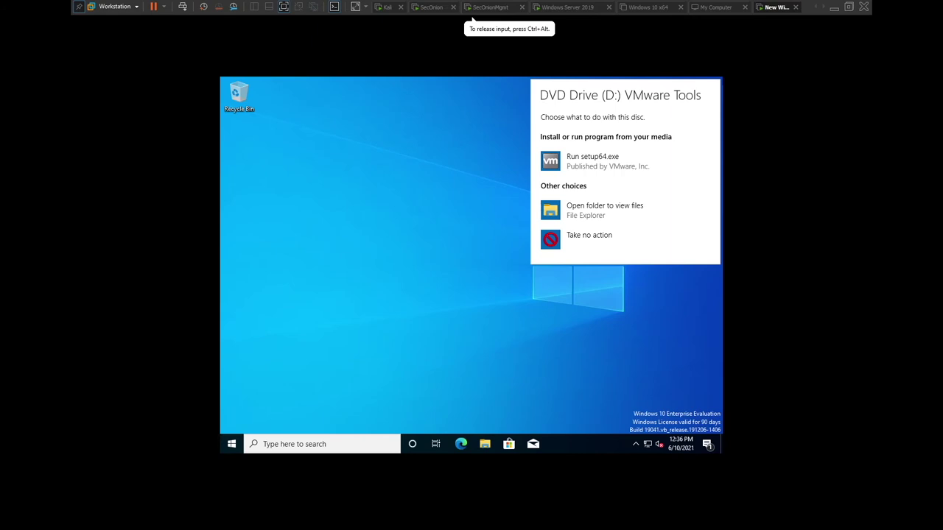
click(592, 157)
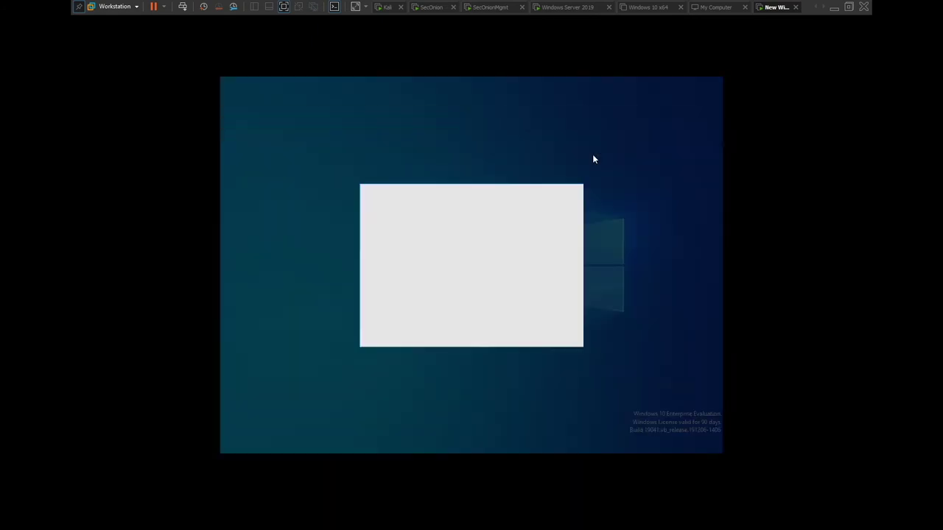
click(408, 323)
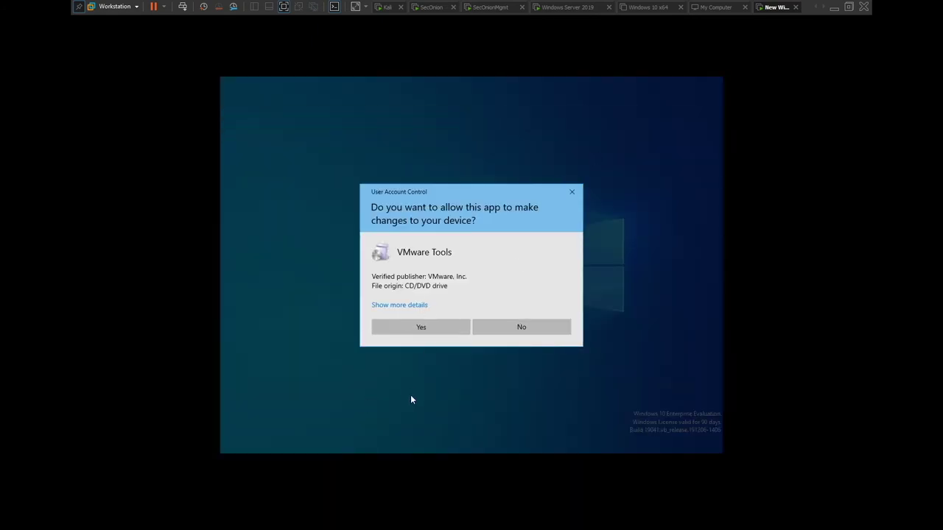
click(423, 329)
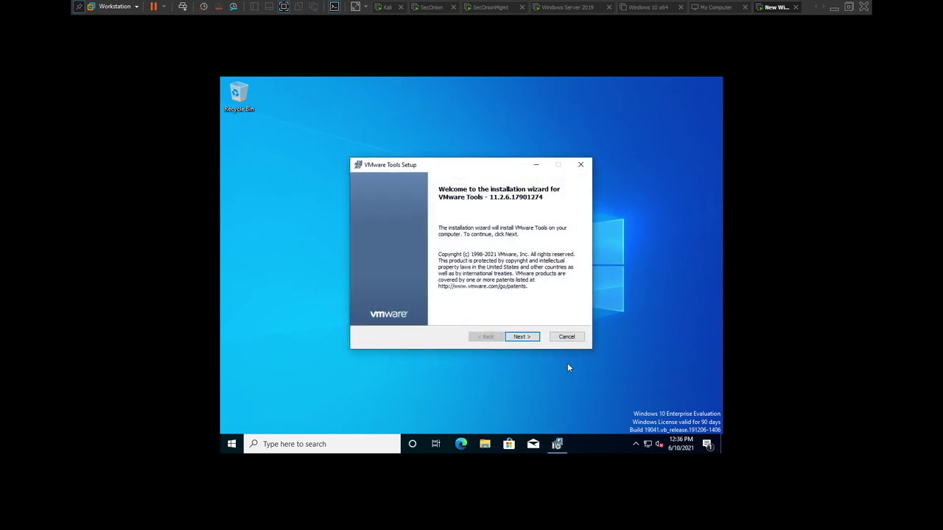
Install VMware Tools with the Complete setup type and restart the VM.
click(522, 339)
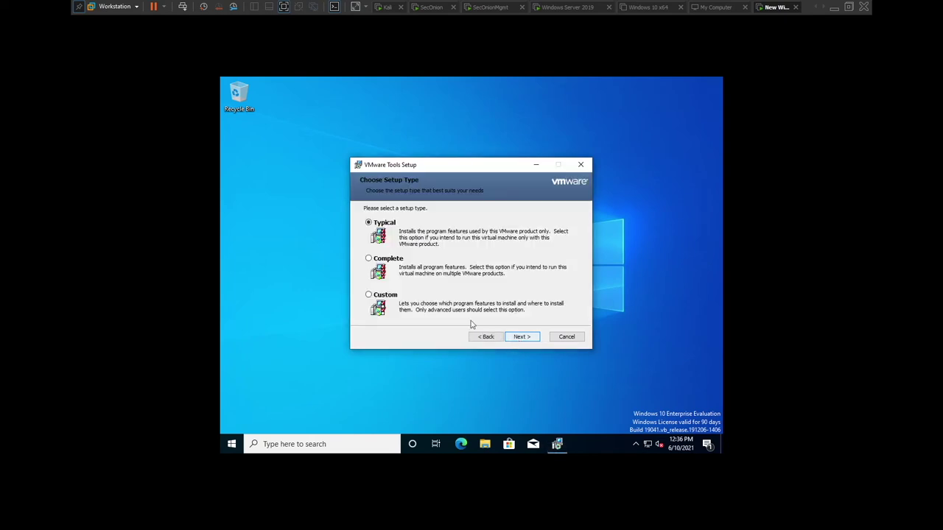
click(368, 258)
click(528, 339)
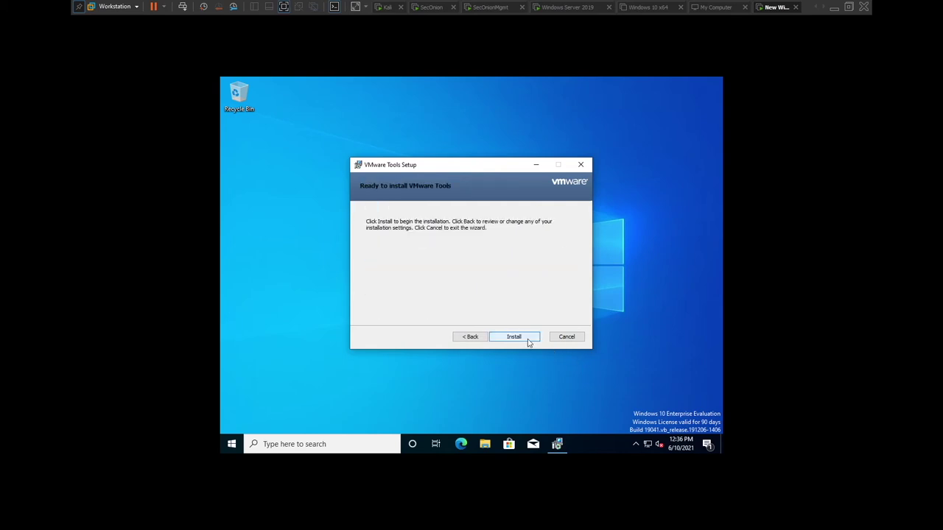
click(528, 338)
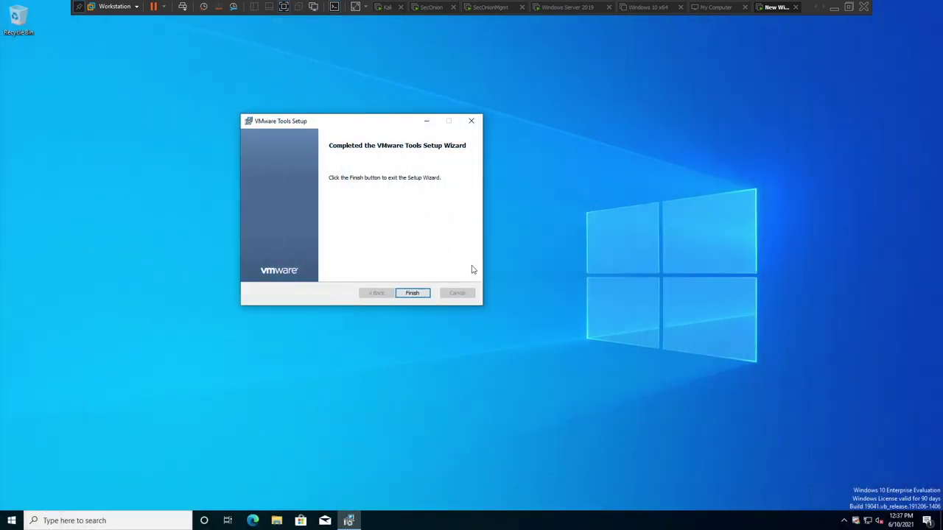
click(403, 296)
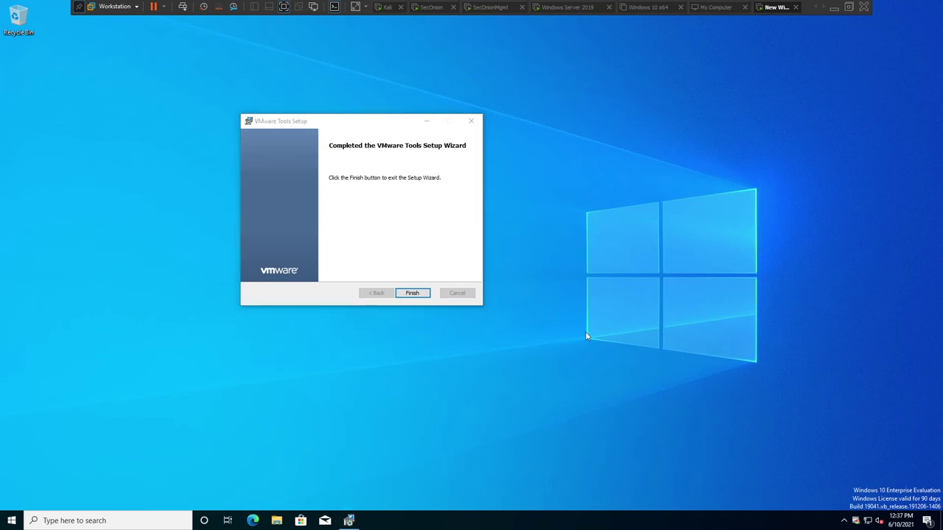
click(412, 295)
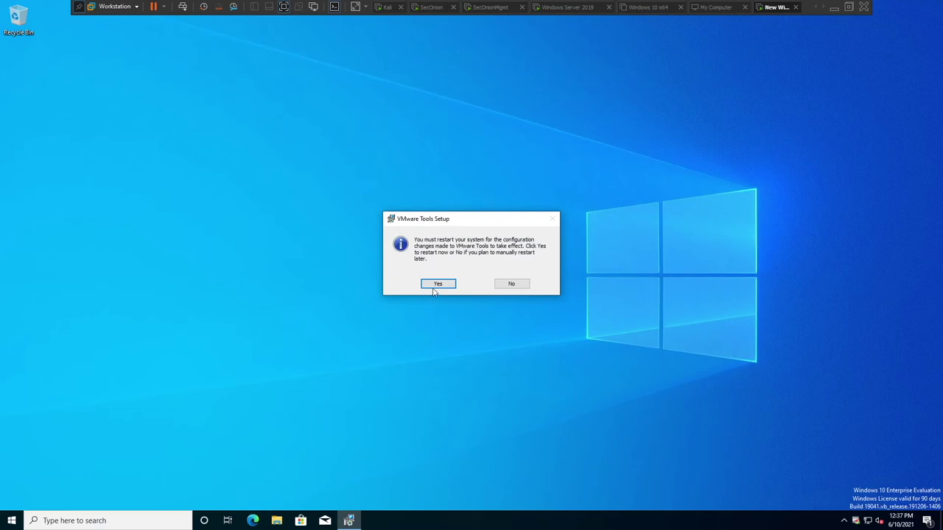
click(437, 284)
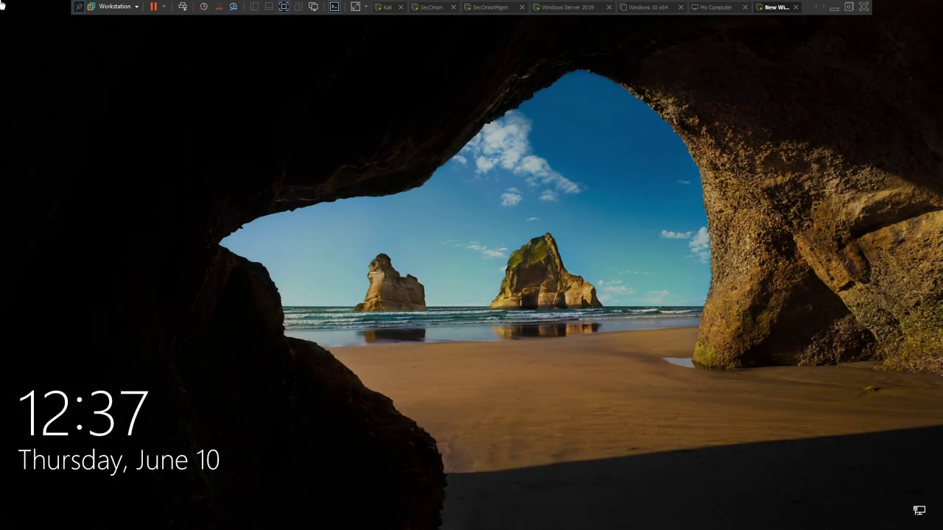
Send Ctrl+Alt+Del and sign in with the account password.
click(184, 9)
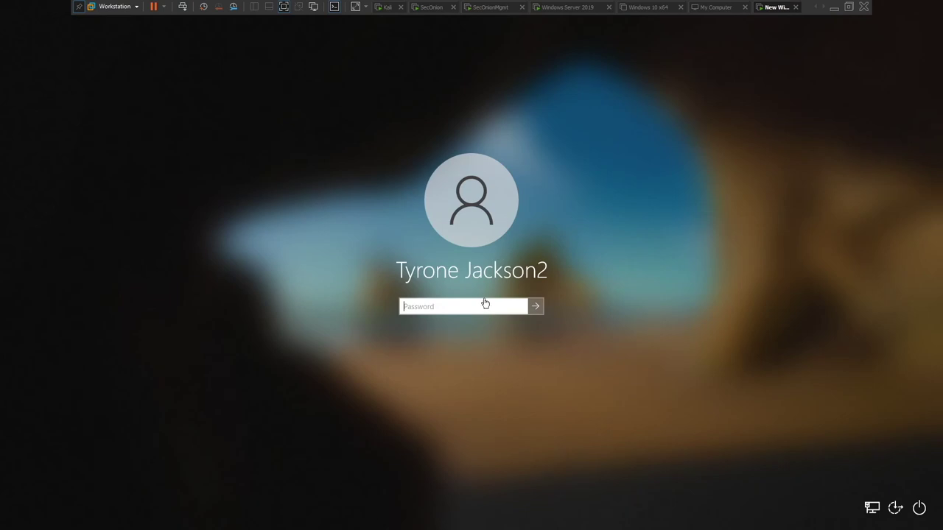
click(454, 307)
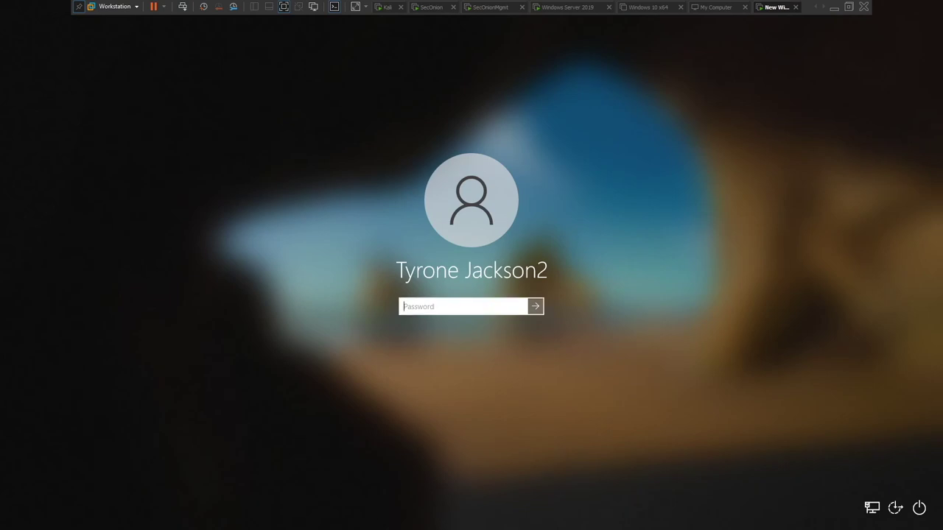
text(Password1!)
key(Return)
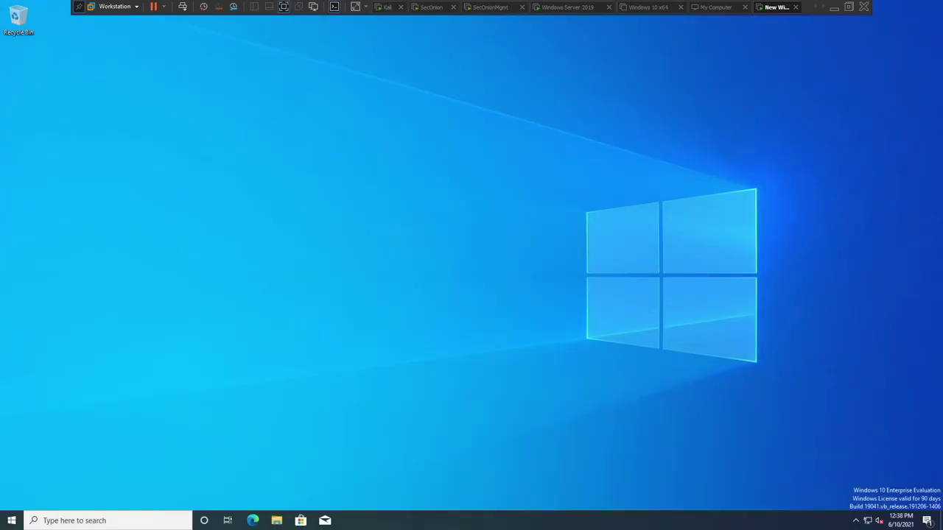
Rename the Windows 10 PC to the user's name from the View your PC name page, pending restart.
click(138, 522)
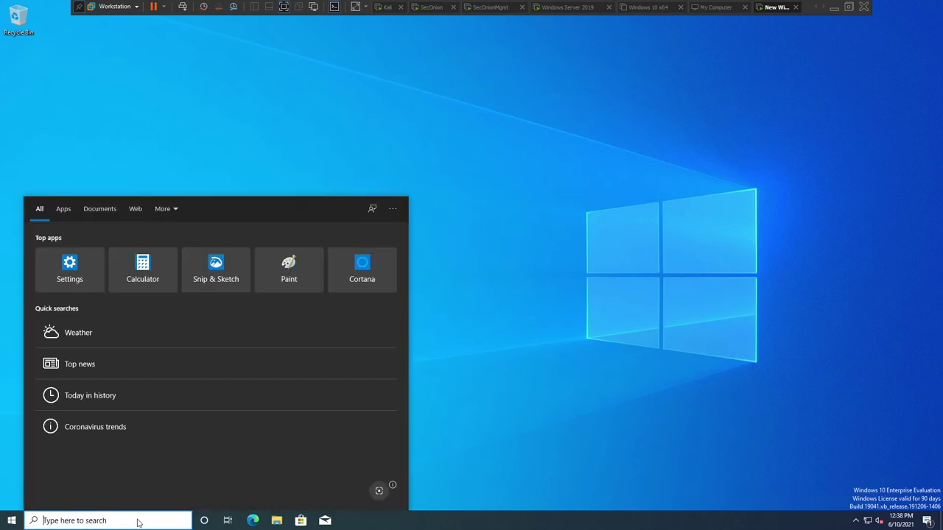
text(pc)
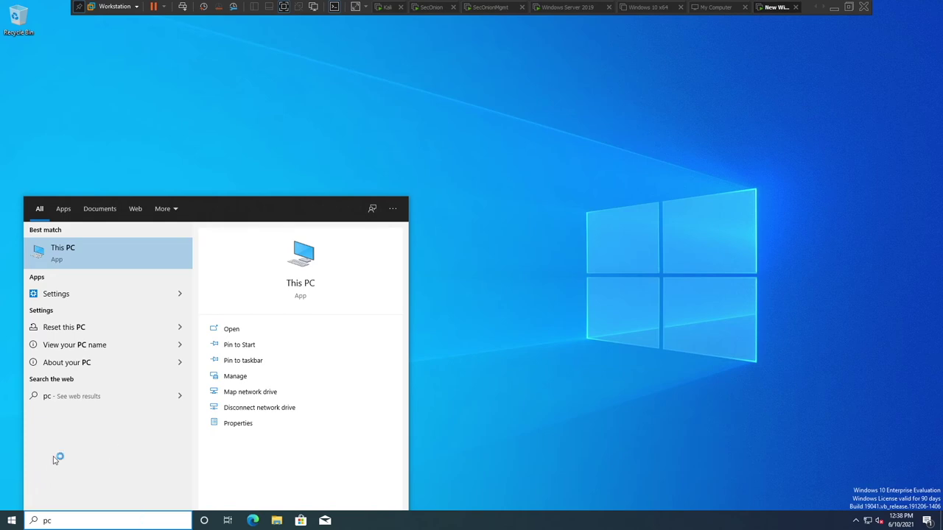
click(102, 347)
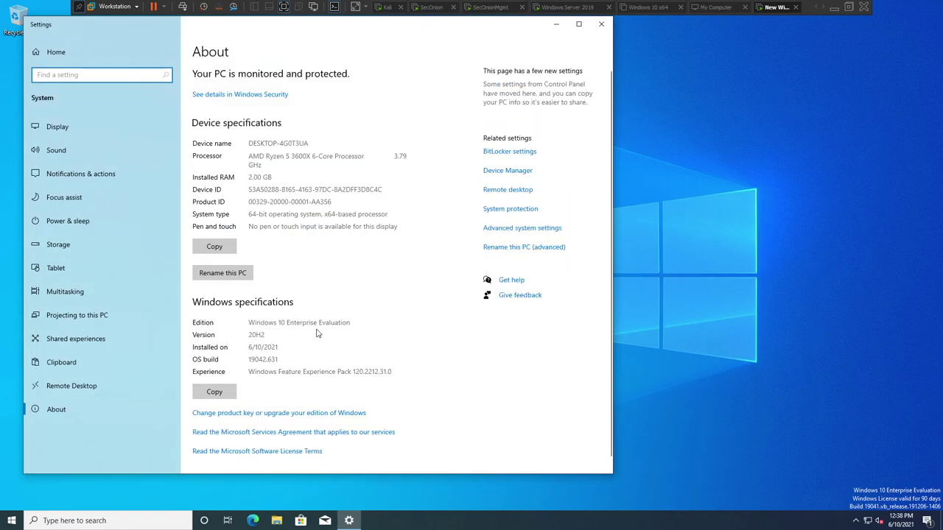
click(245, 276)
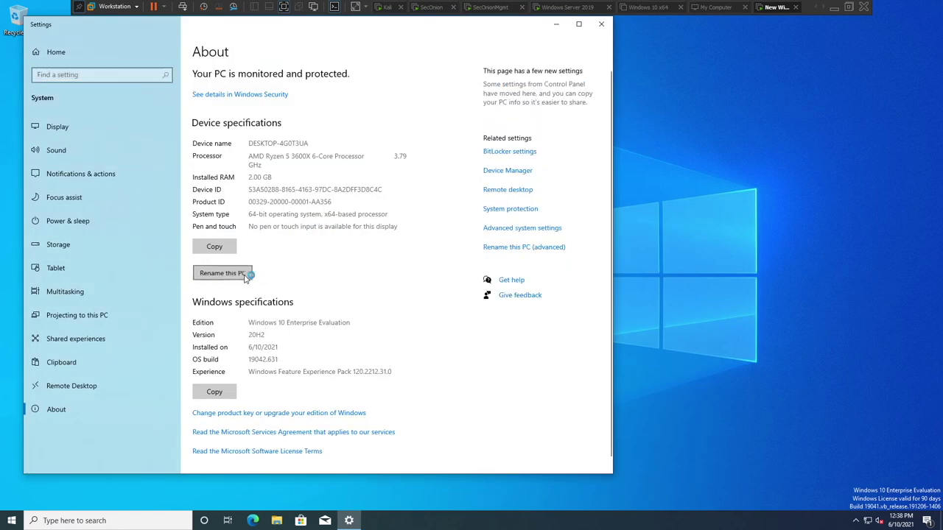
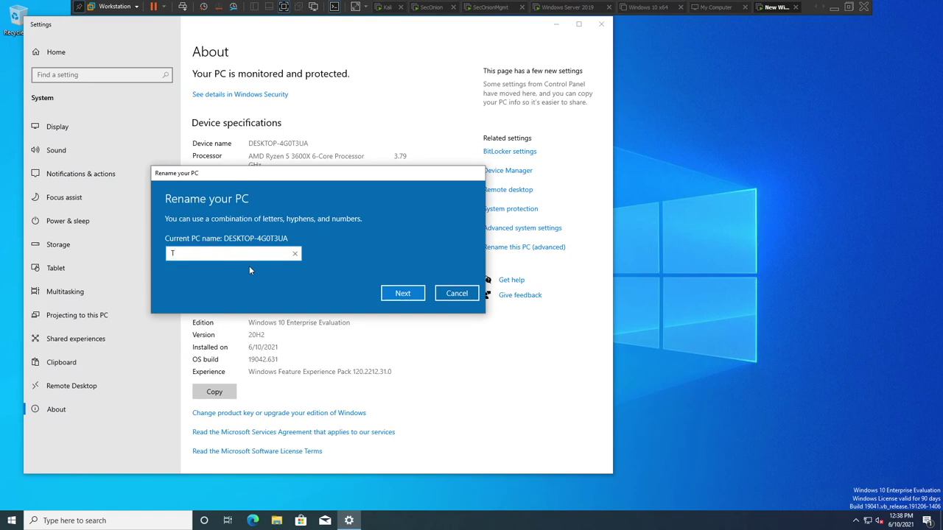
key(Return)
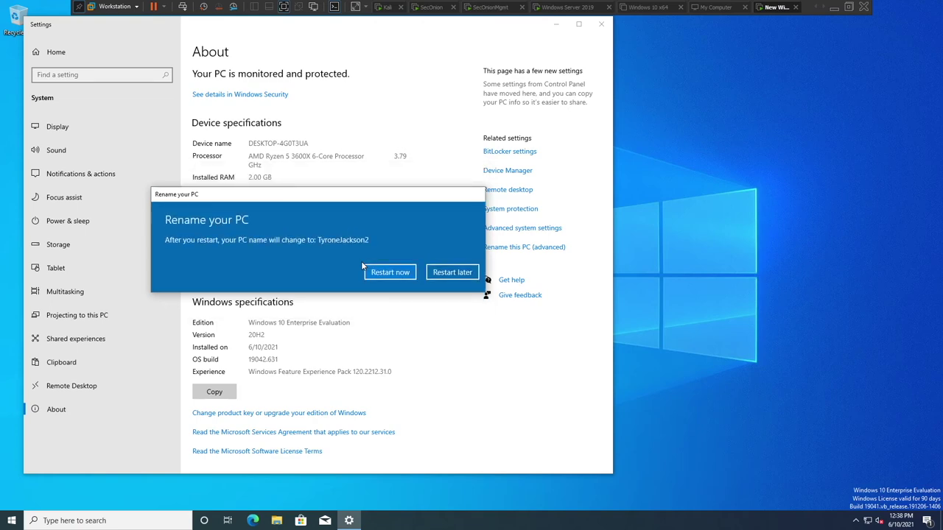
Restart the VM now and sign back in with the account password.
click(389, 282)
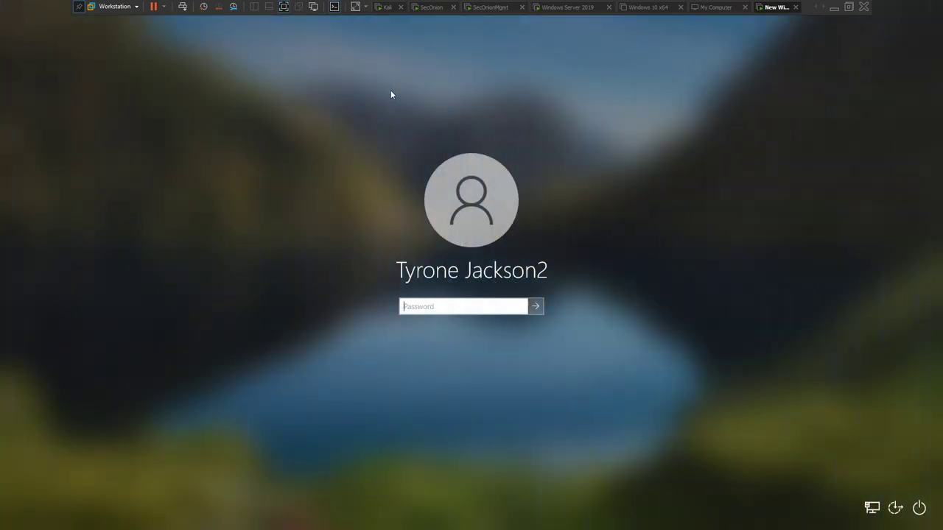
text(•••••••••••)
key(Return)
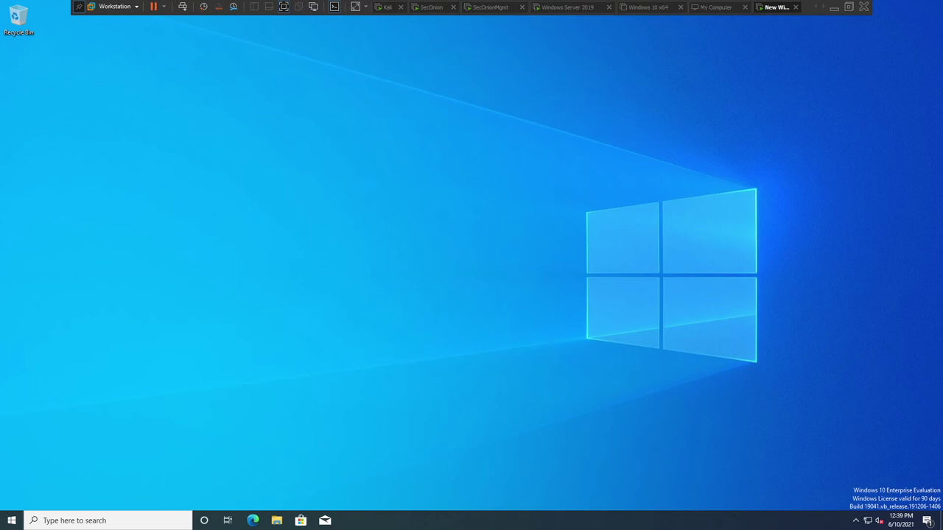
Open the Ethernet0 adapter's Properties from the Network & Internet adapter list.
click(867, 521)
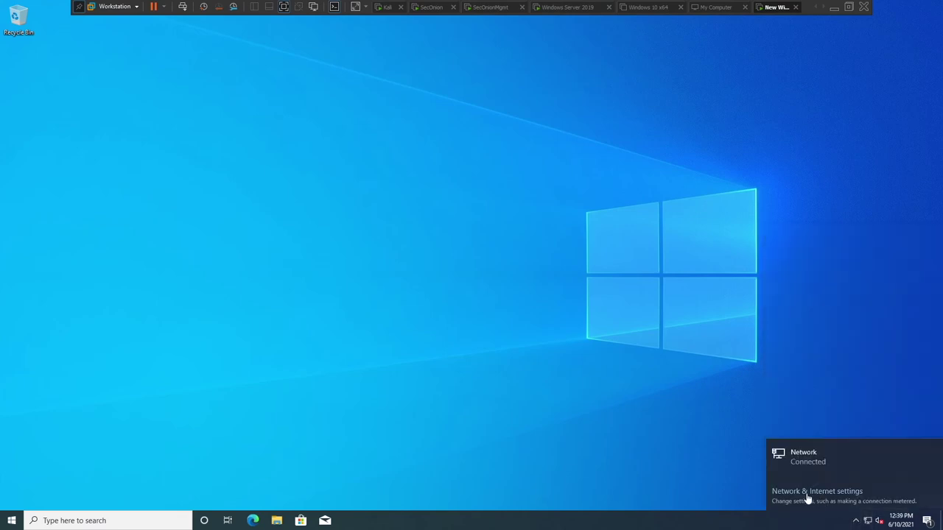
click(807, 492)
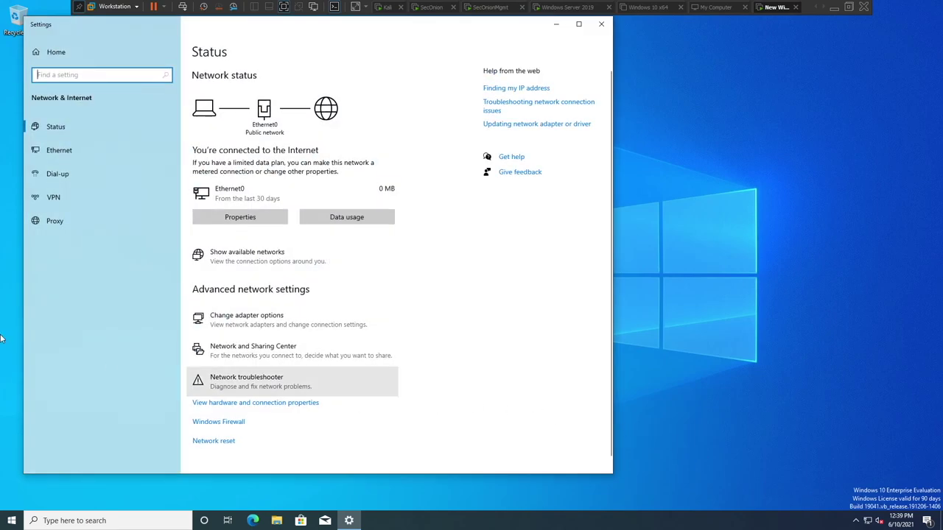
click(248, 333)
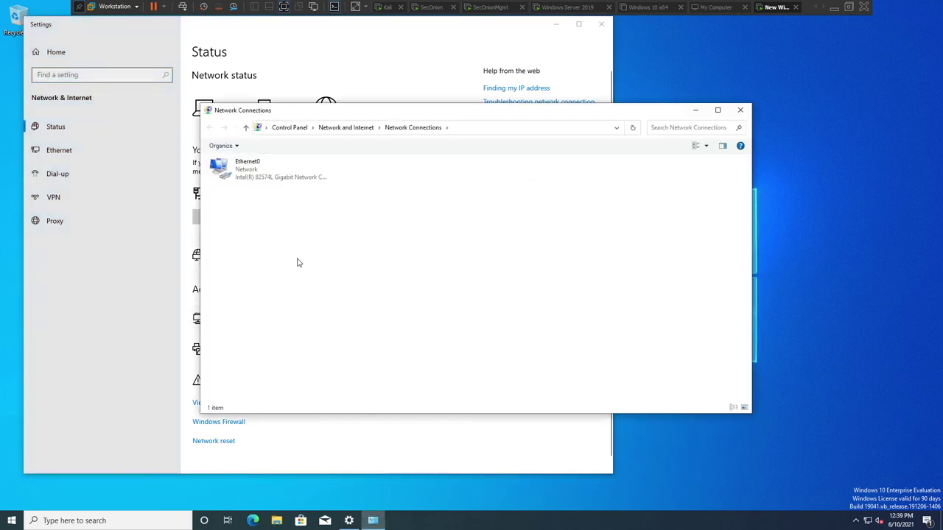
right_click(267, 178)
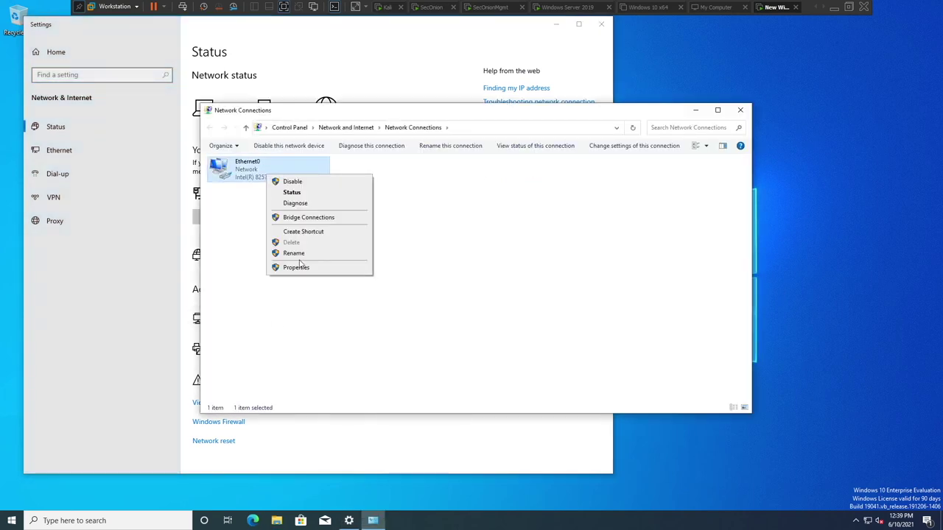
click(297, 268)
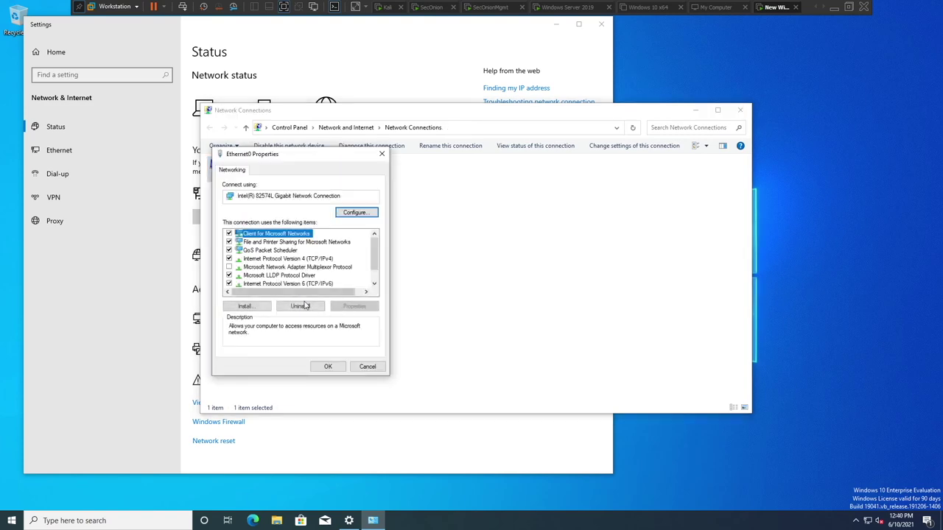
Set Ethernet0's IPv4 to static 192.168.2.31, mask 255.255.255.0, gateway 192.168.2.1.
double_click(263, 259)
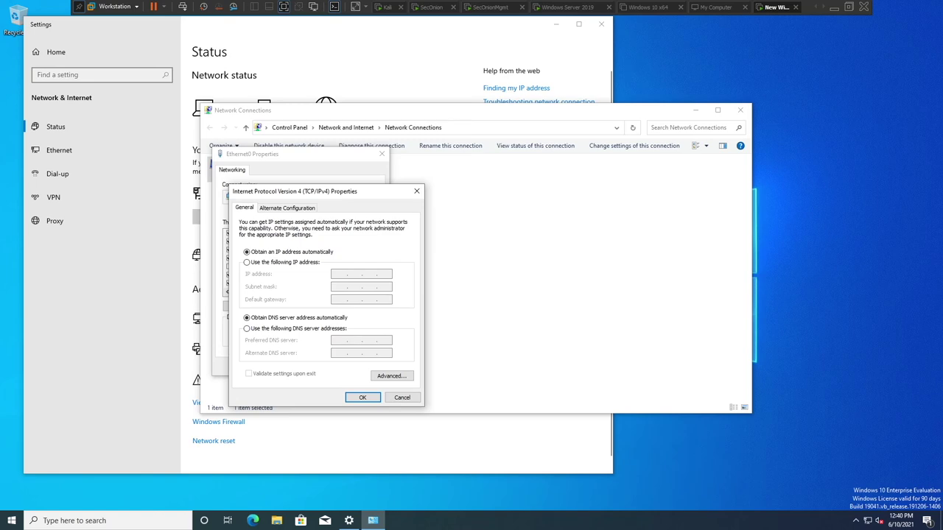
click(280, 264)
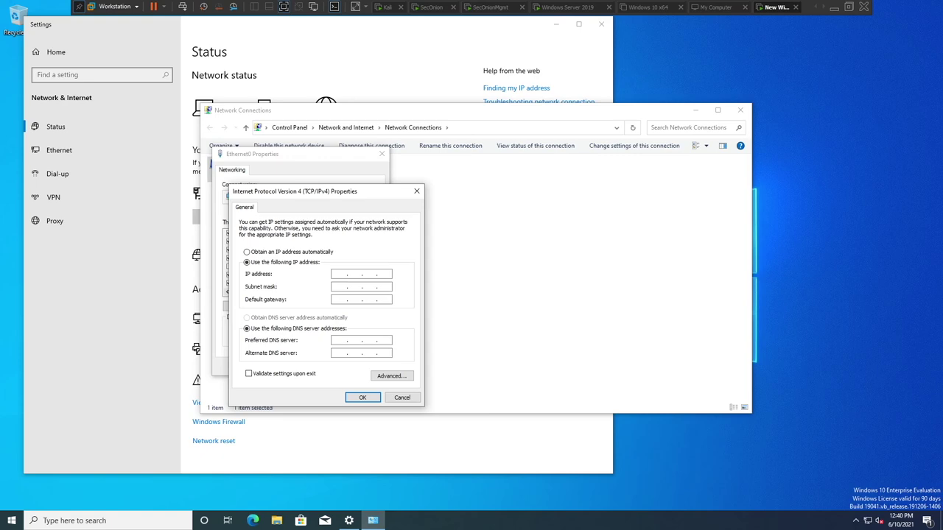
text(192 . 168)
text(2 . 31)
click(340, 286)
text(16)
Check pfSense's DNS on the Kali VM, then enter preferred DNS 192.168.2.10 on Windows 10.
mouse_move(349, 521)
click(386, 7)
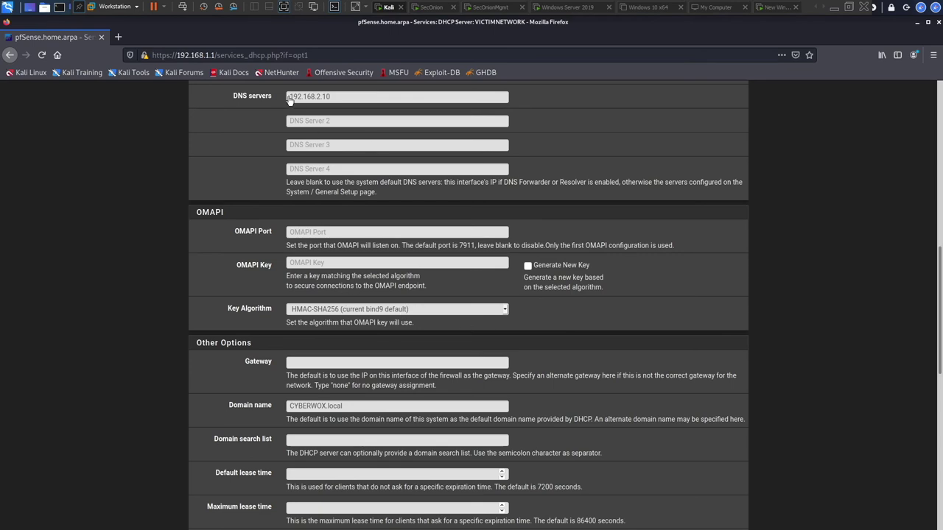
click(769, 9)
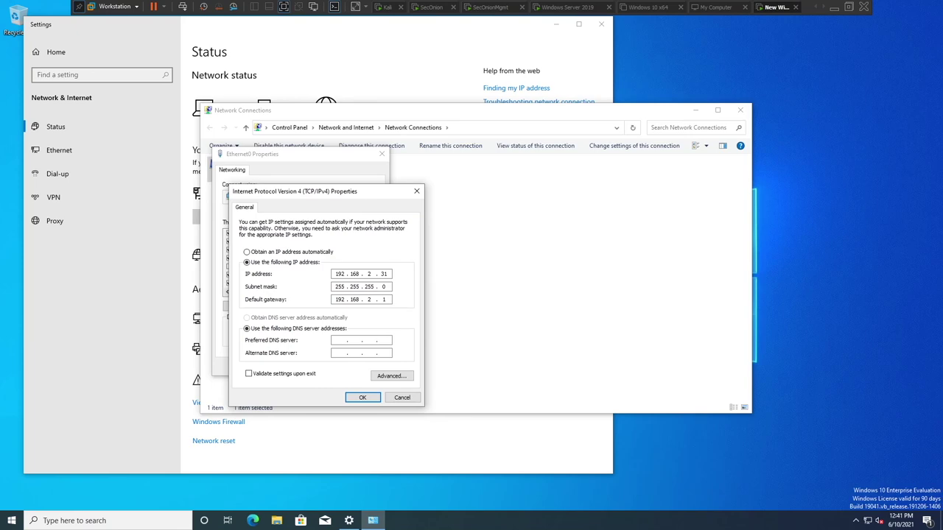
text(192)
key(BackSpace)
text(8 . 2 . 10)
Save the IPv4 and adapter settings and close Network Connections and Settings.
click(357, 399)
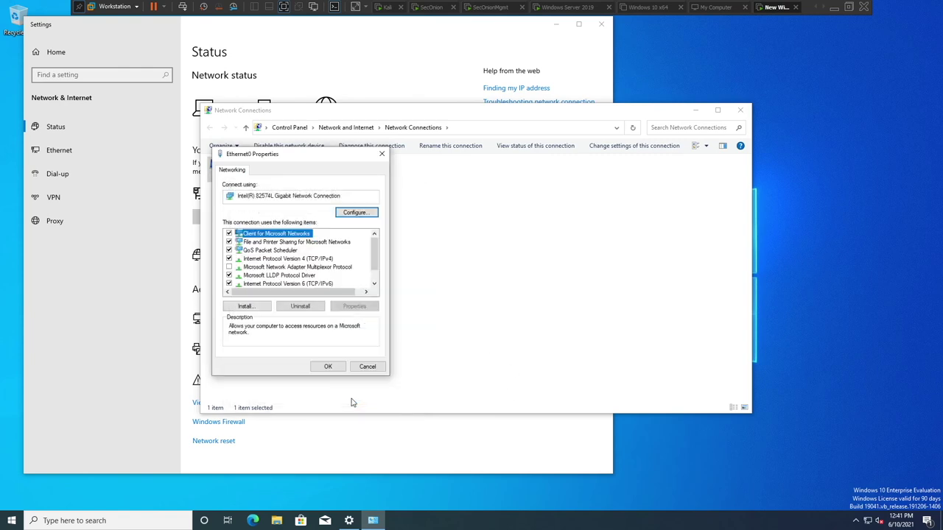
click(324, 367)
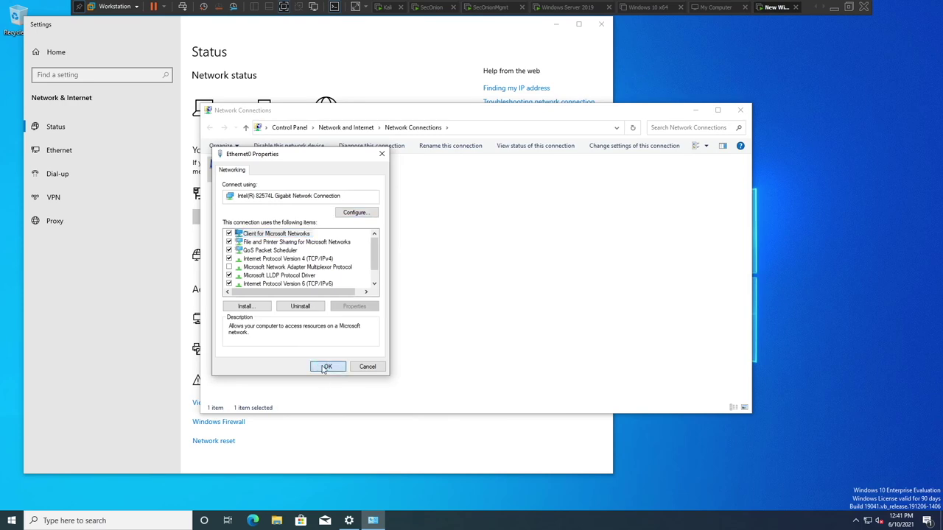
click(740, 109)
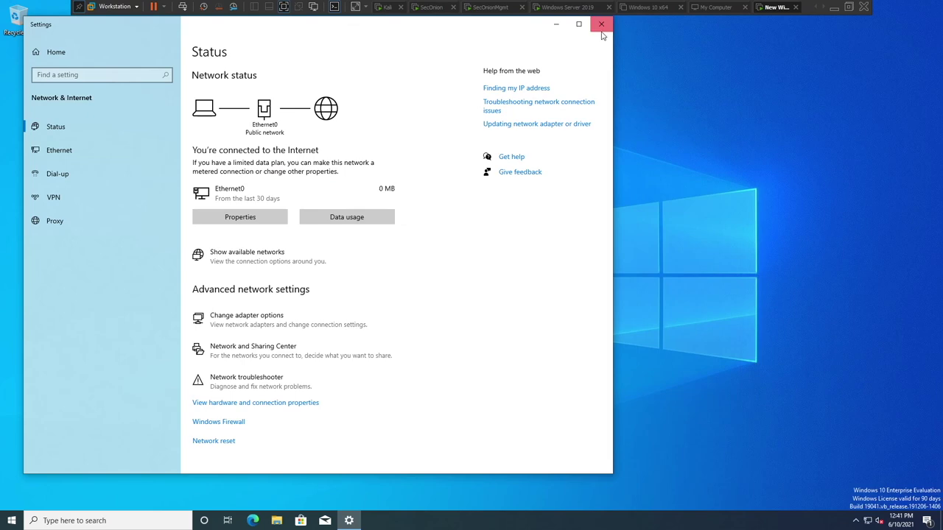
click(602, 26)
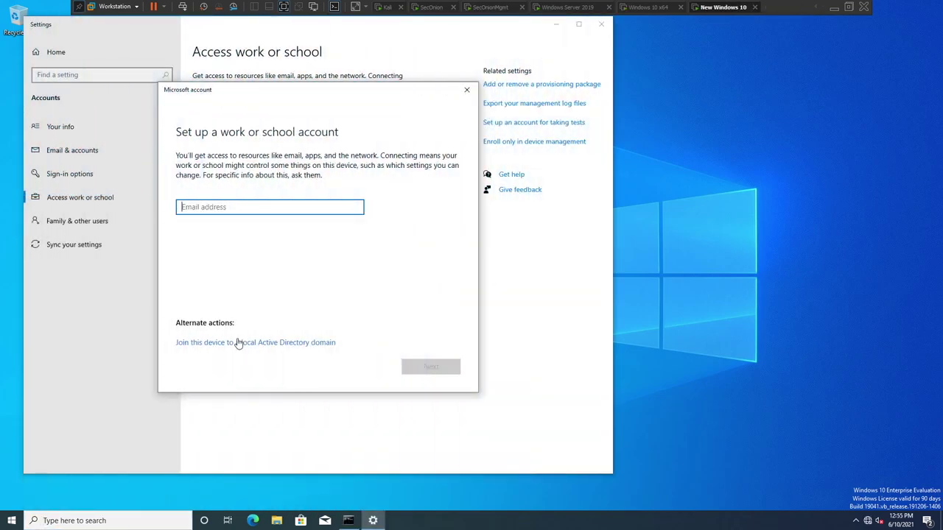
Choose to join a local AD domain and enter the domain name CYBERWOX.local.
click(237, 341)
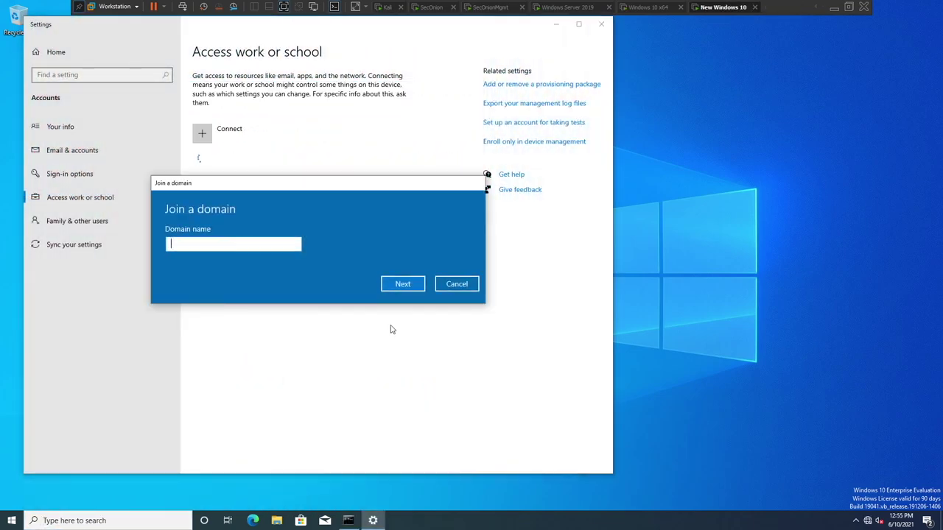
text(C)
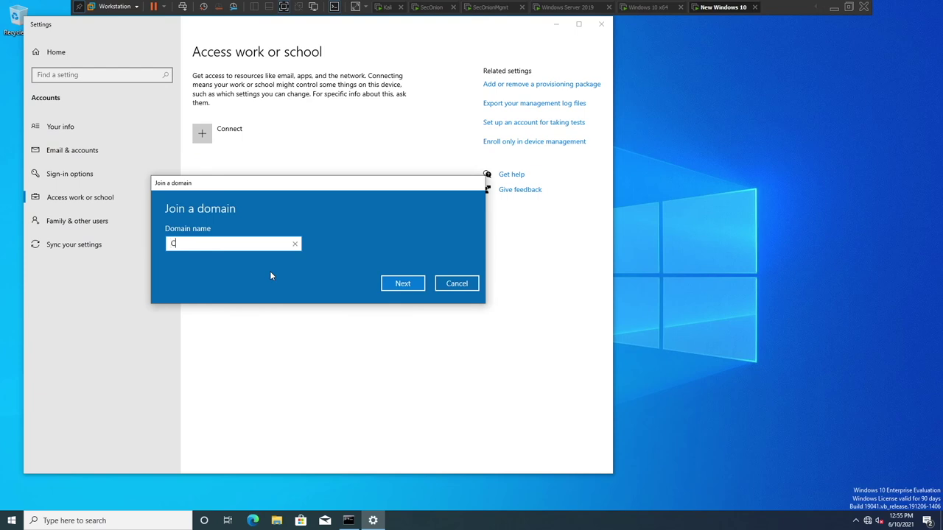
text(YBERWX)
key(BackSpace)
text(OX.local)
key(Return)
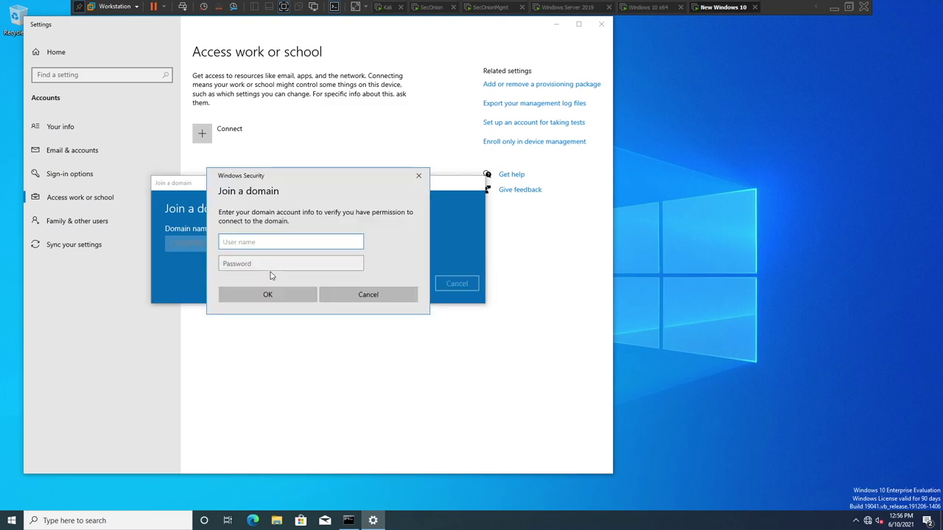
Authenticate as Administrator with the domain password, skip adding a user, and restart.
text(Administrator)
click(291, 263)
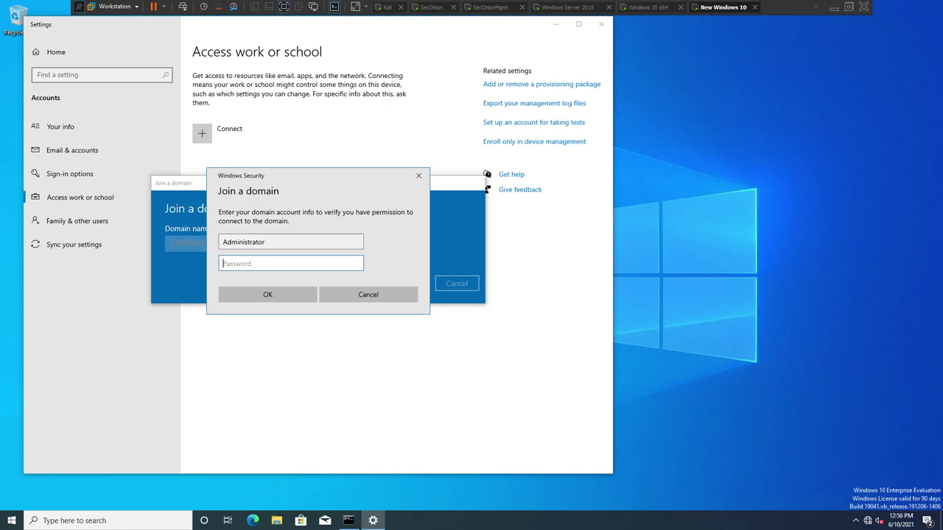
text(P@ssw0rd1!)
key(Return)
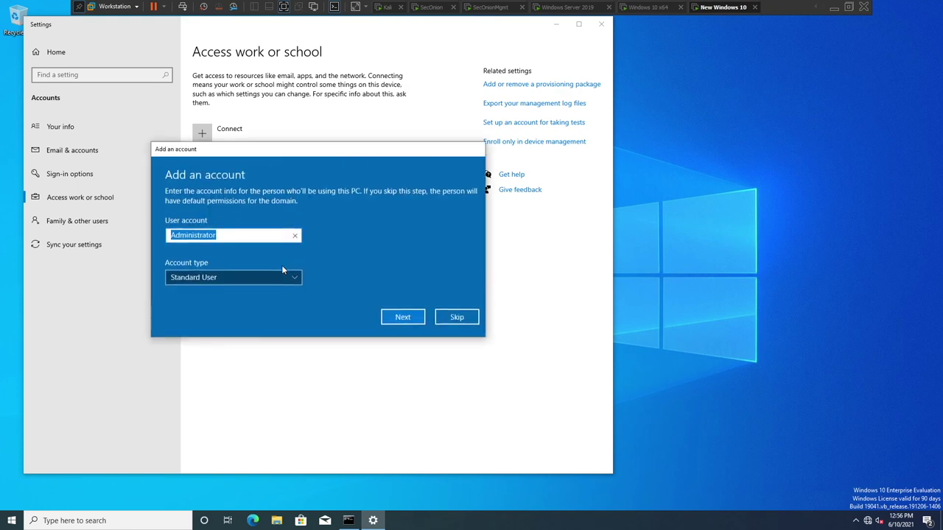
click(451, 317)
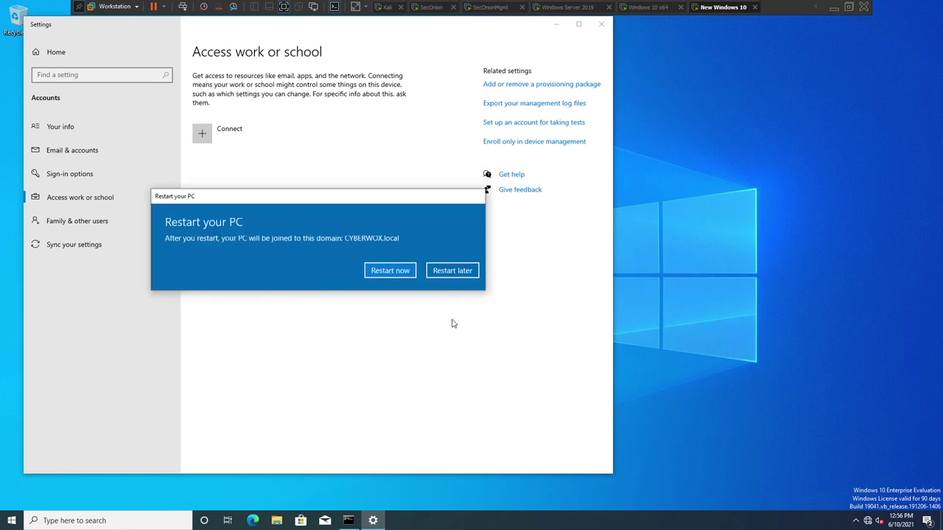
click(390, 270)
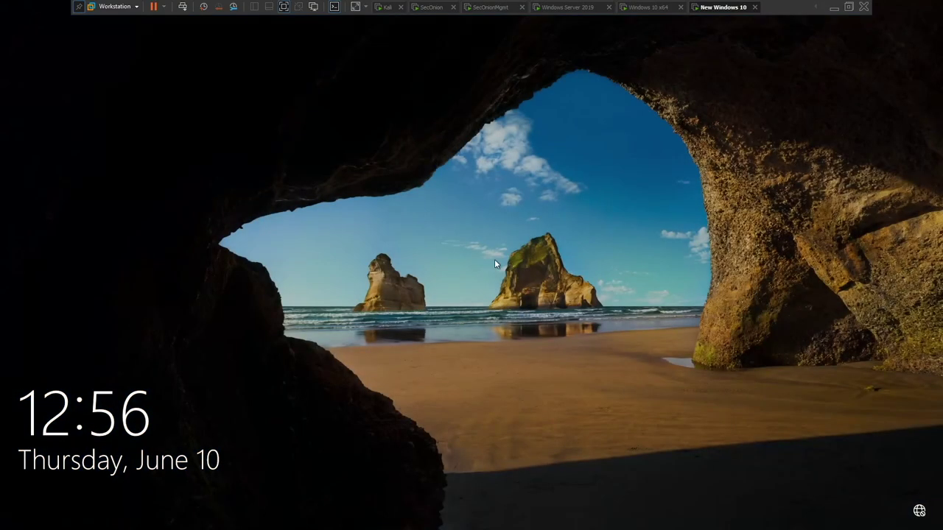
Dismiss the lock screen and sign in with the user's password.
click(495, 259)
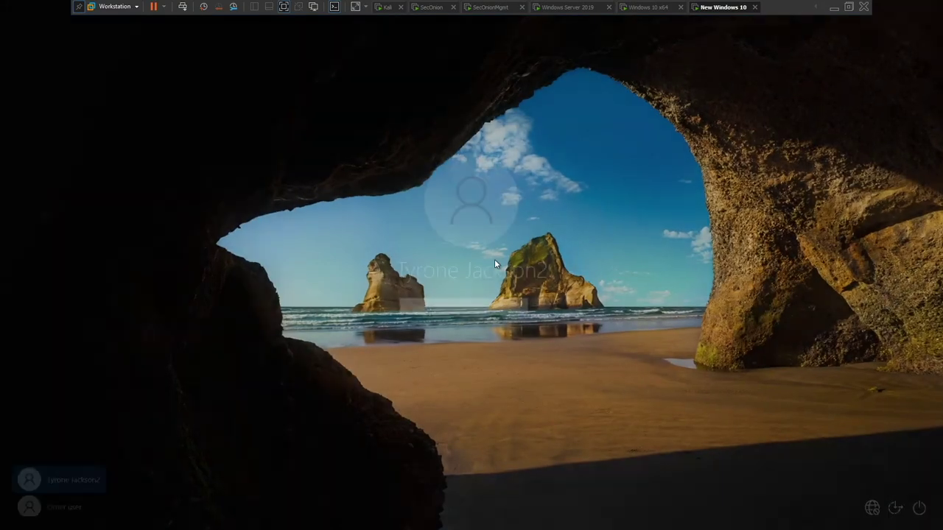
text(********)
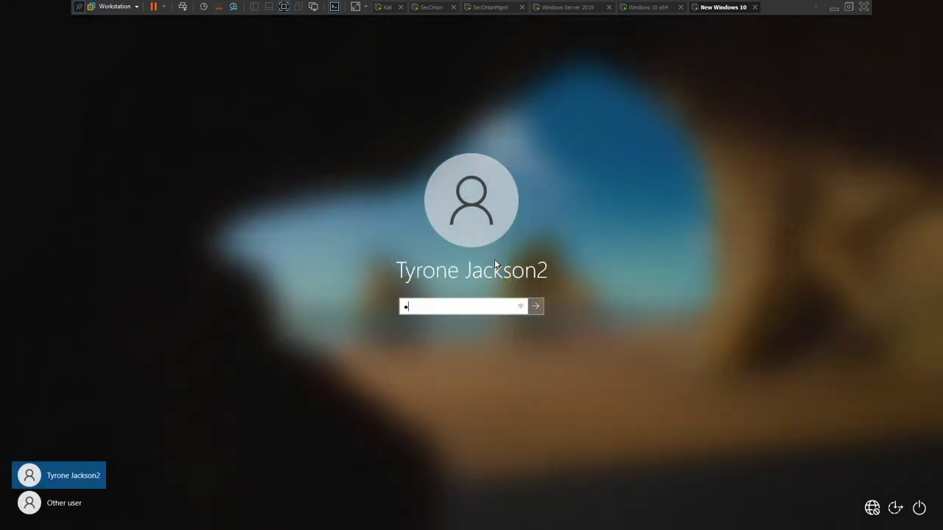
key(Return)
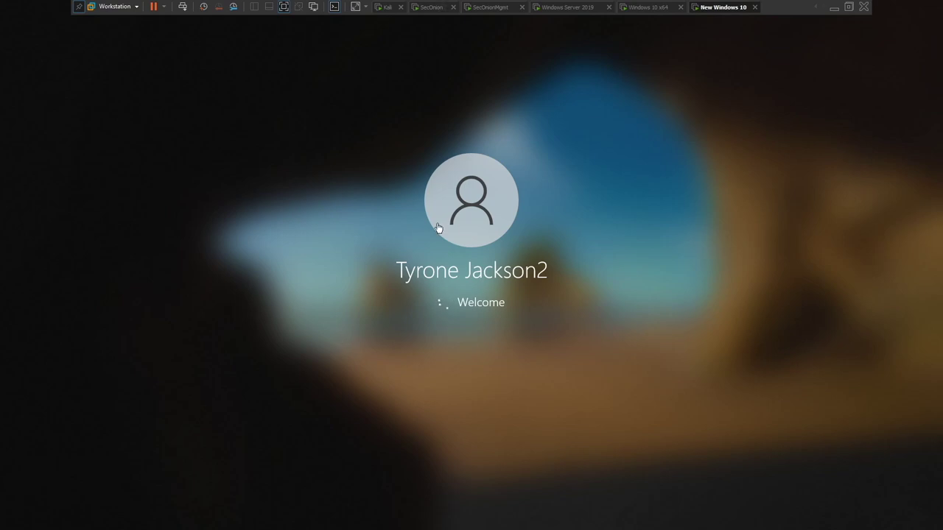
On the Windows Server 2019 VM, find the new computer in Active Directory Users and Computers.
click(565, 10)
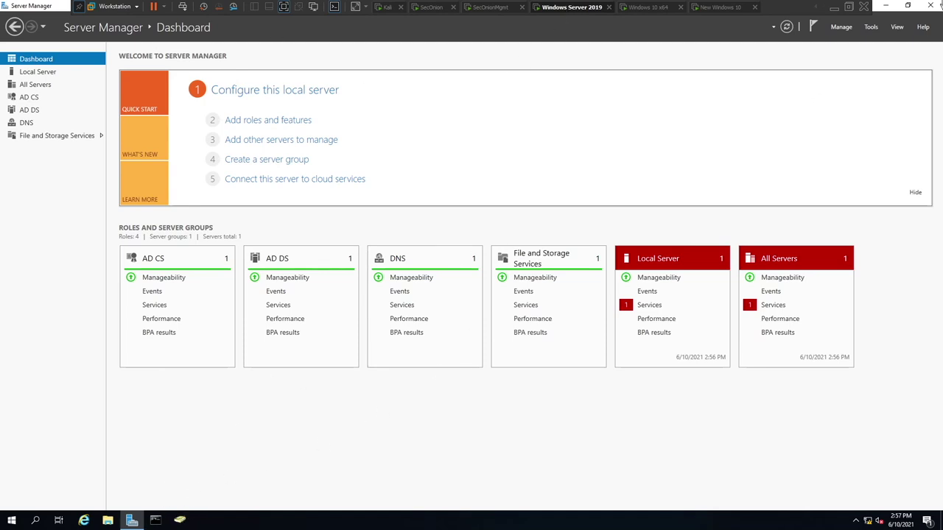
click(869, 28)
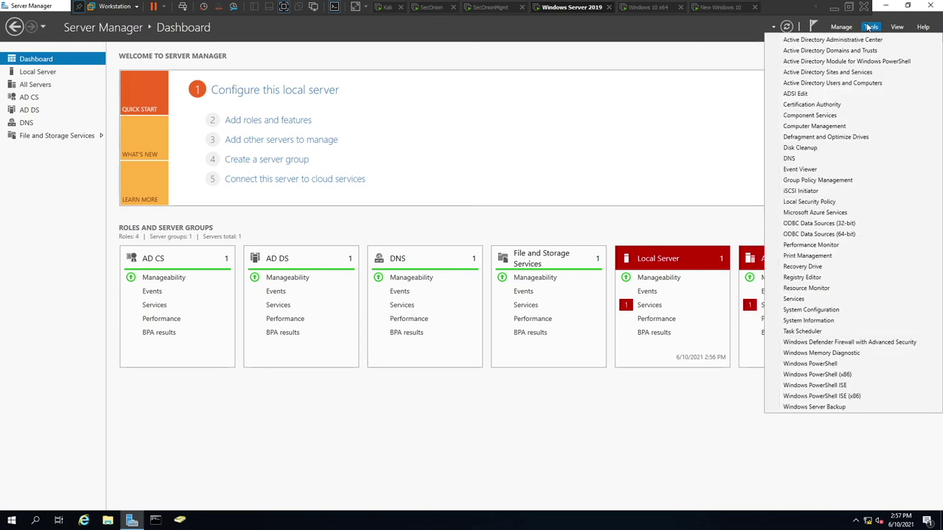
click(810, 83)
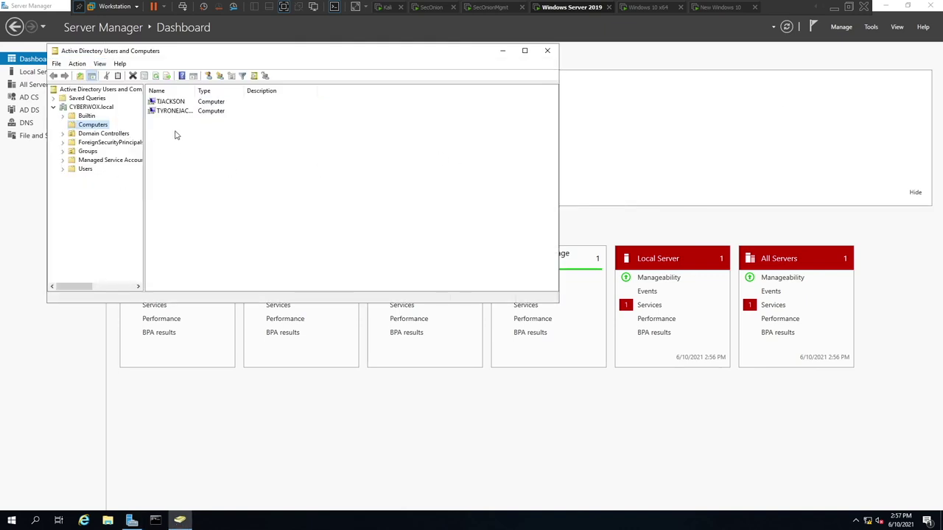
double_click(188, 112)
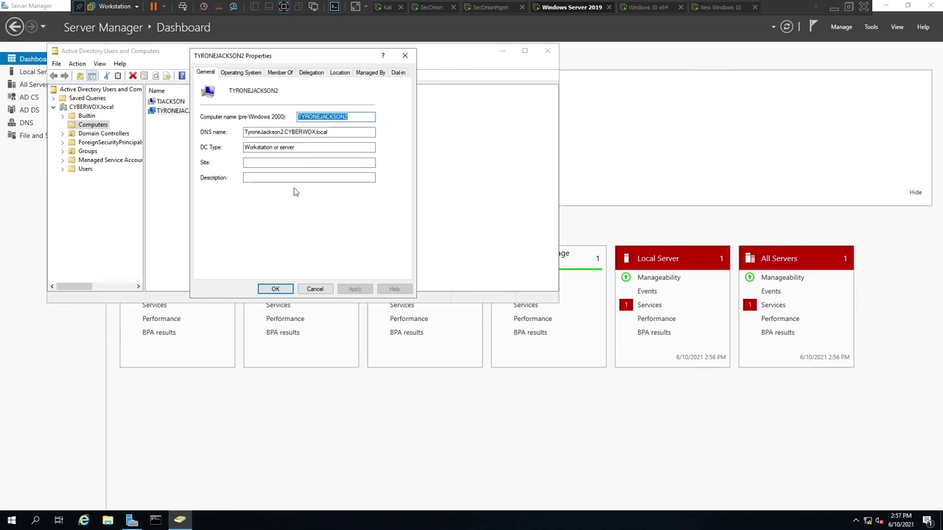
key(Escape)
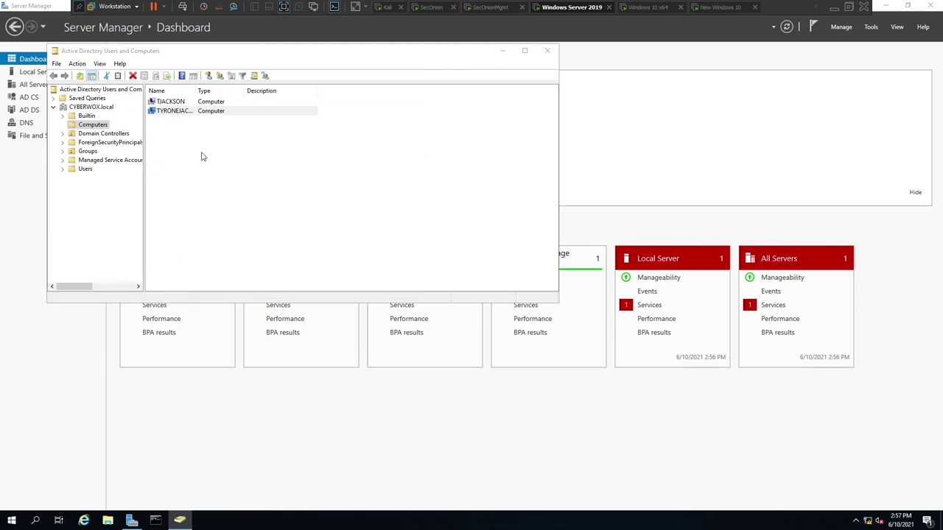
Check the new computer's Operating System tab, close AD tools, and return to Windows 10.
double_click(199, 111)
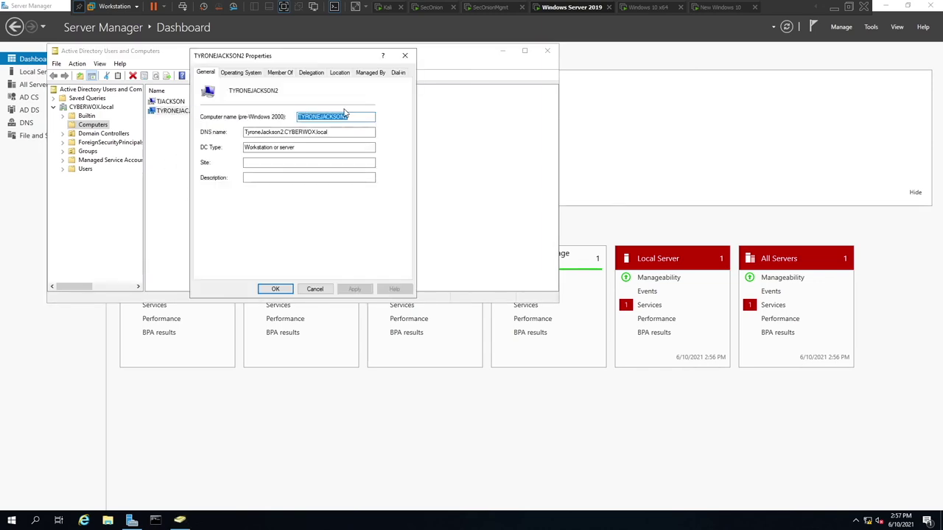
click(241, 73)
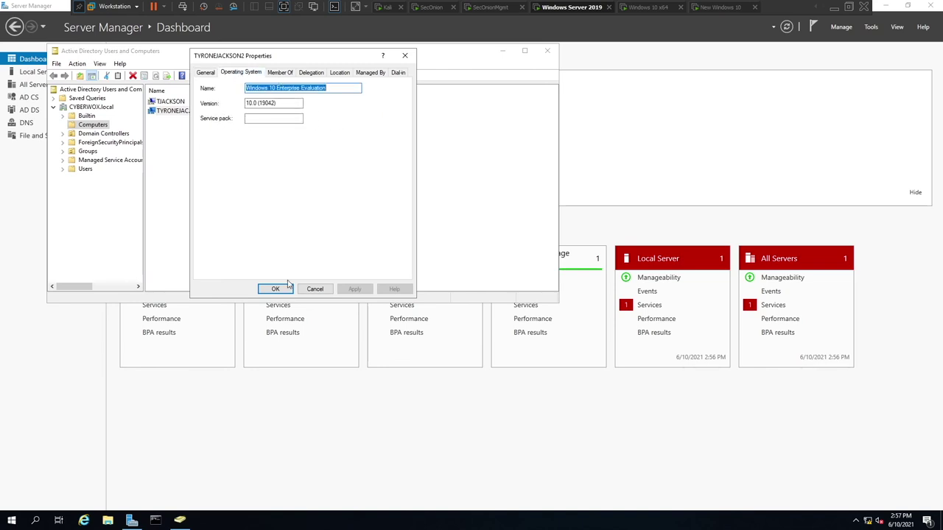
click(313, 289)
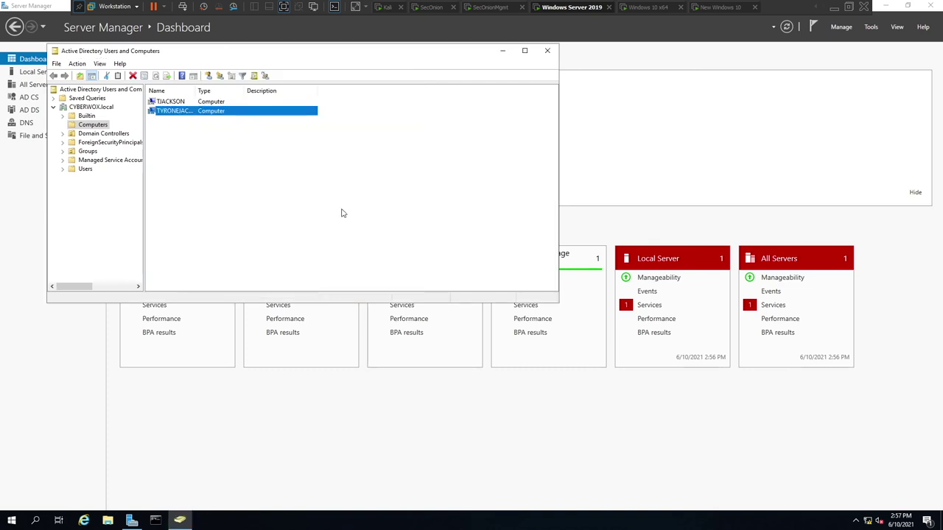
click(547, 51)
click(712, 8)
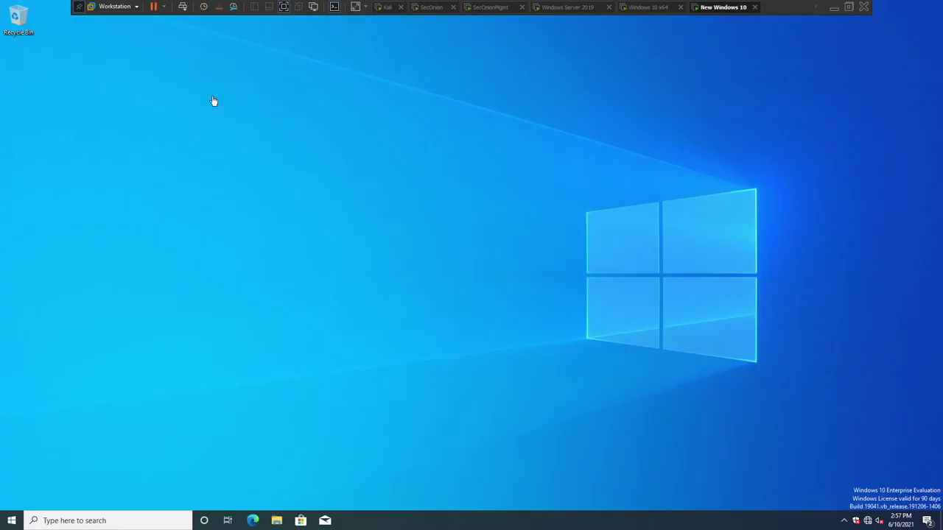
Take a snapshot named Baseline of New Windows 10 from the Library context menu.
click(288, 8)
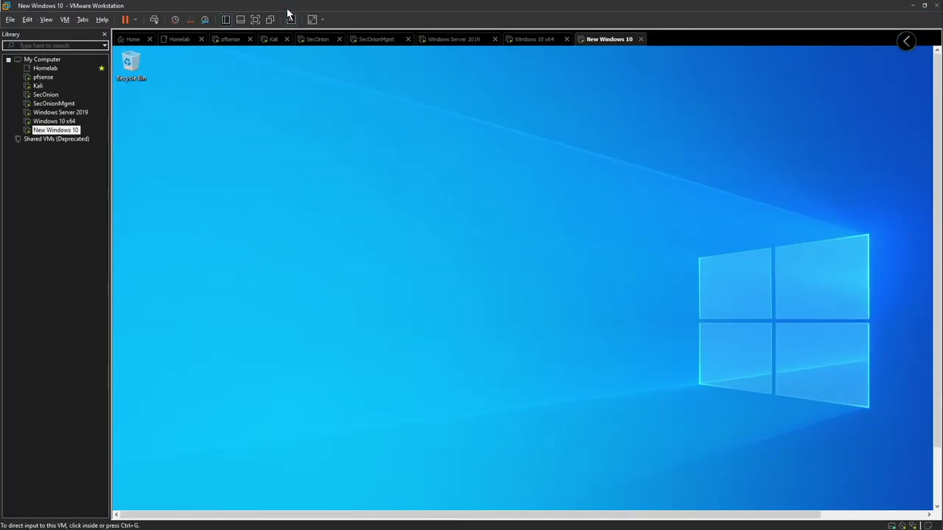
right_click(74, 130)
mouse_move(128, 256)
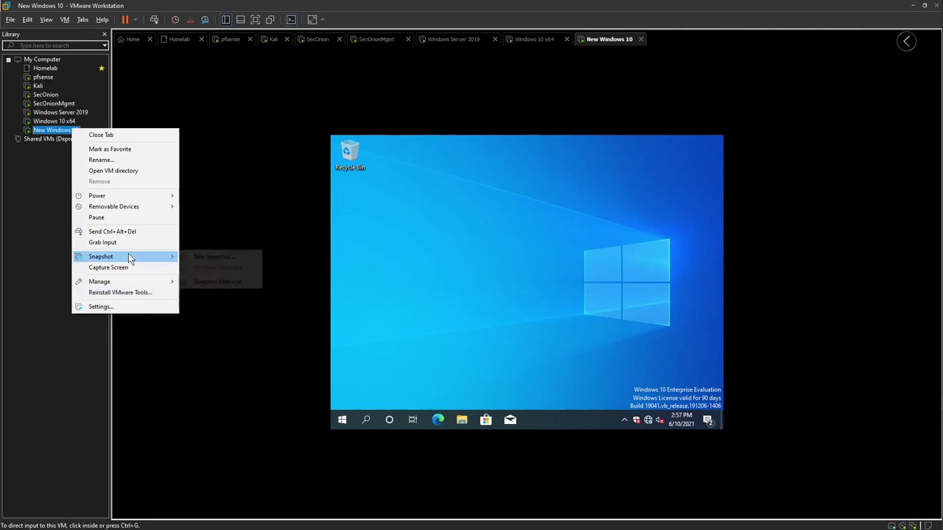
click(212, 257)
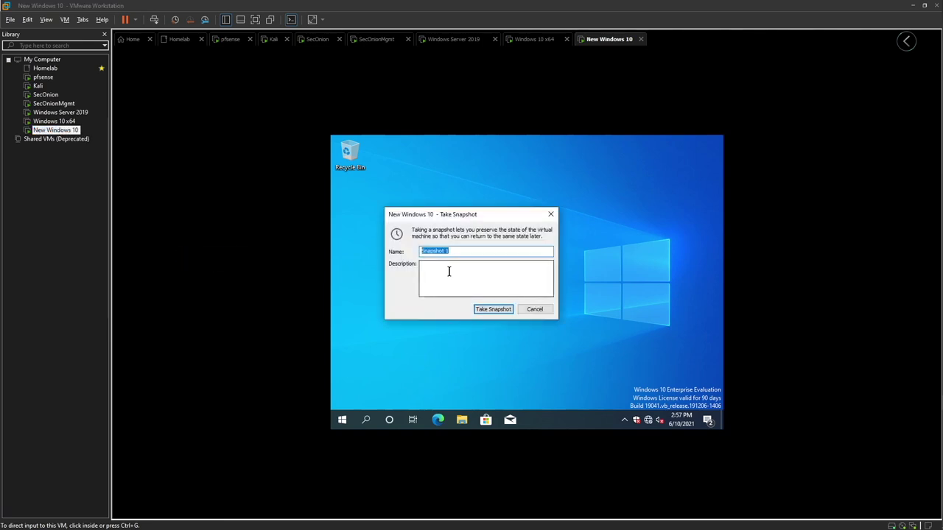
text(Bas)
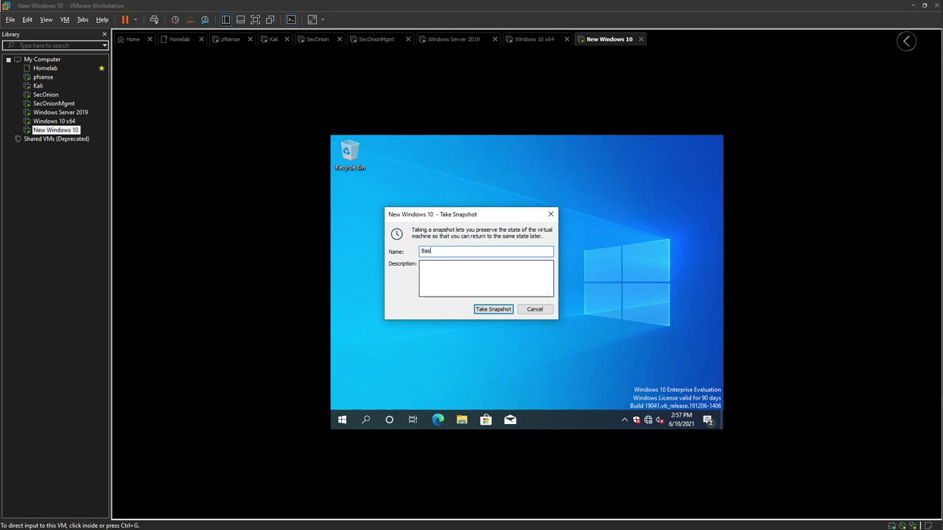
text(elin)
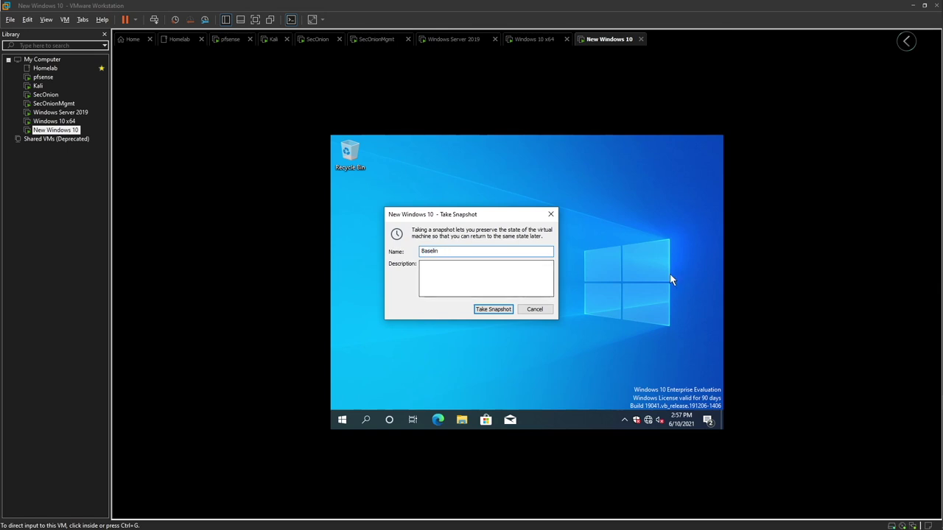
click(543, 312)
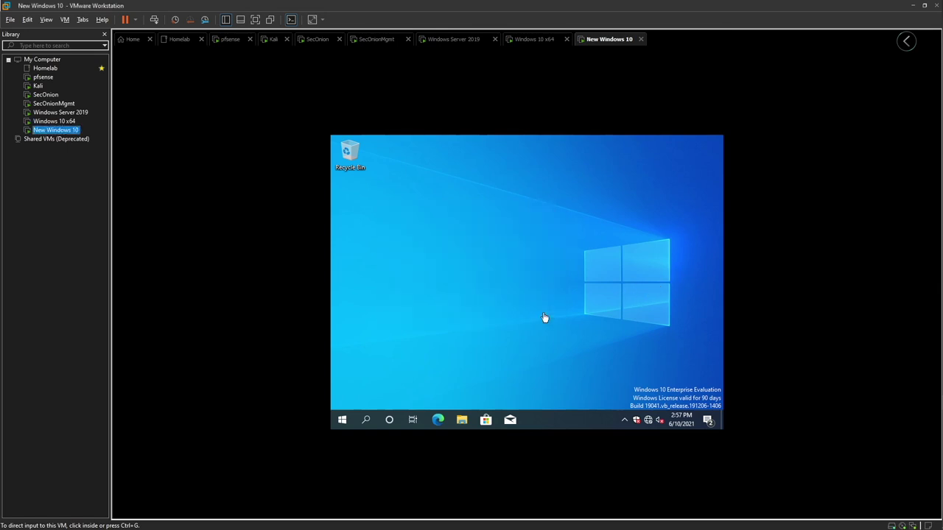